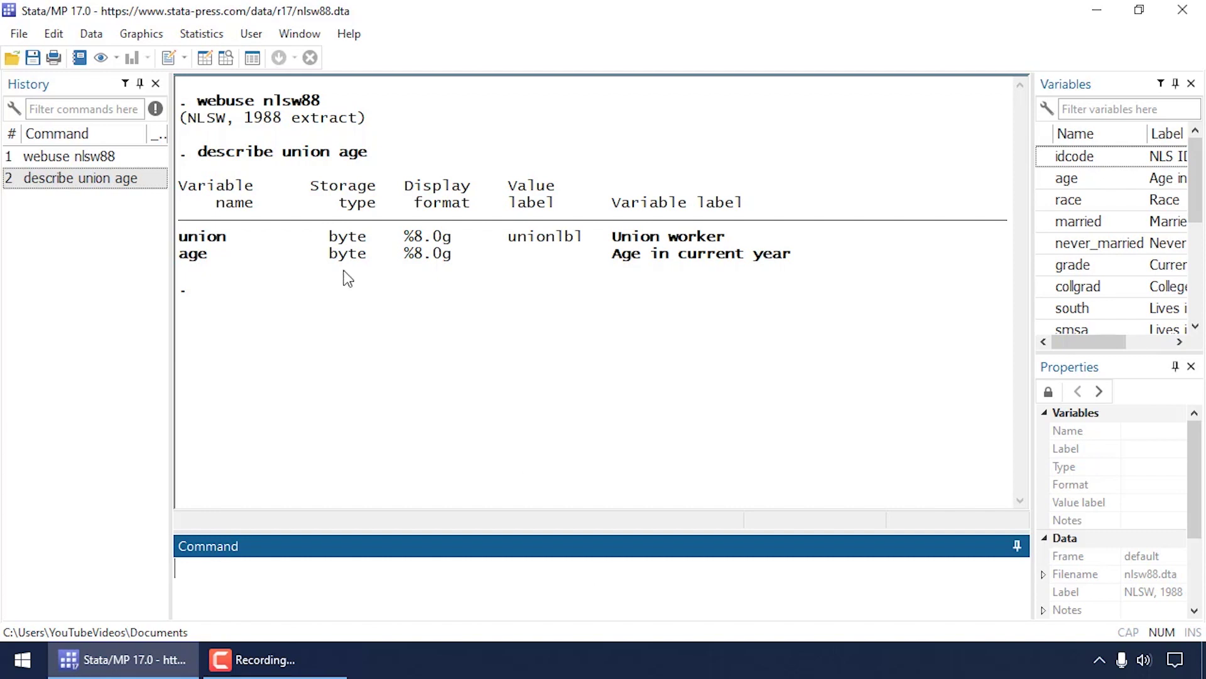
Step: Highlight the nlsw88 dataset name and the union and age variables in the output
{"action": "left_click_drag", "start_coordinate": [255, 112], "coordinate": [318, 112]}
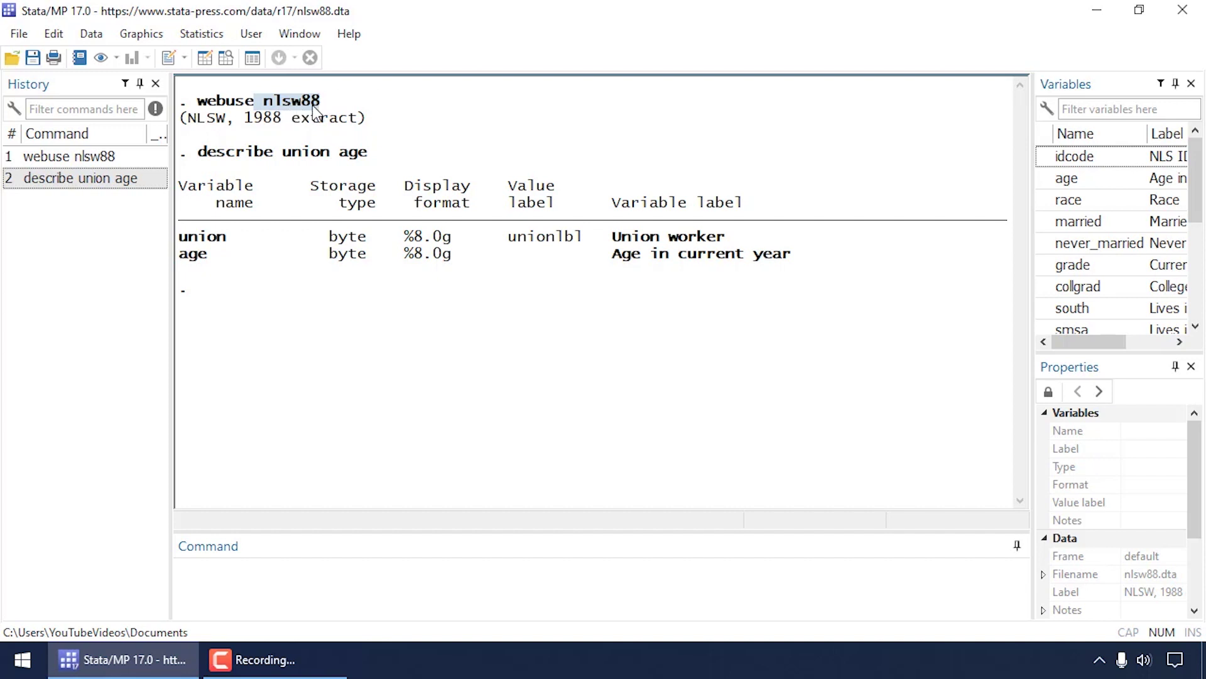
{"action": "left_click", "coordinate": [211, 219]}
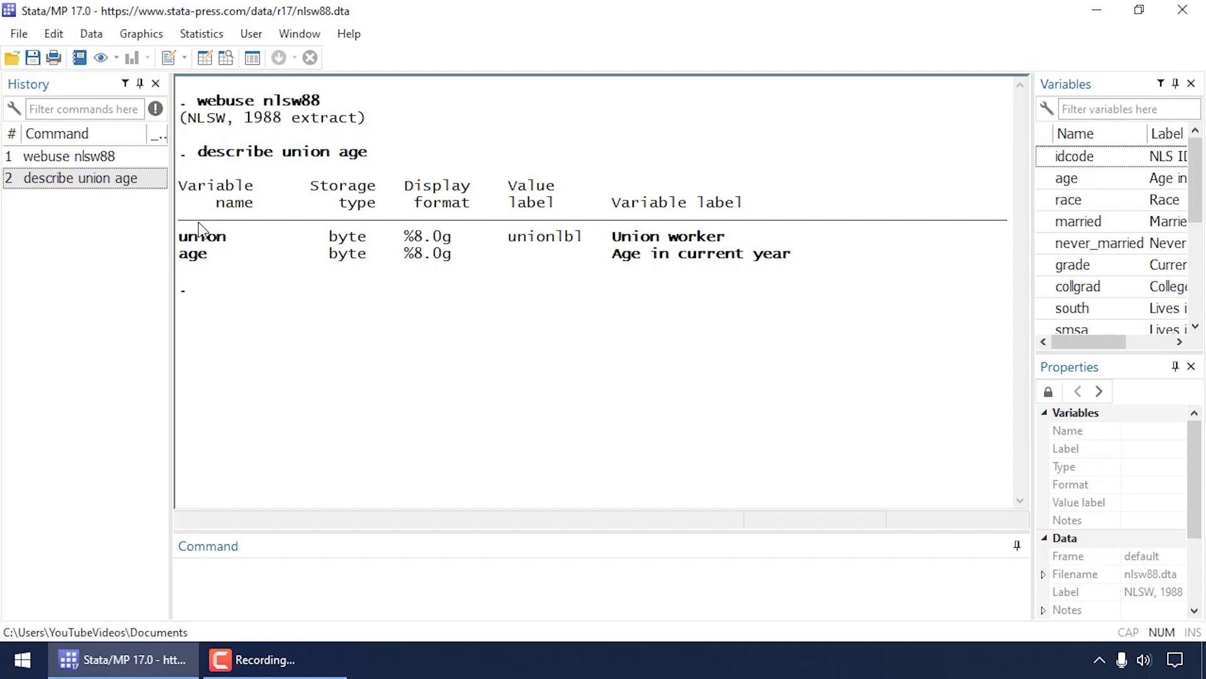
{"action": "left_click_drag", "start_coordinate": [180, 243], "coordinate": [224, 245]}
{"action": "left_click_drag", "start_coordinate": [181, 257], "coordinate": [204, 255]}
{"action": "left_click", "coordinate": [221, 256]}
Step: Open the Probit regression dialog and choose union as the dependent variable
{"action": "left_click", "coordinate": [200, 33]}
{"action": "mouse_move", "coordinate": [187, 99]}
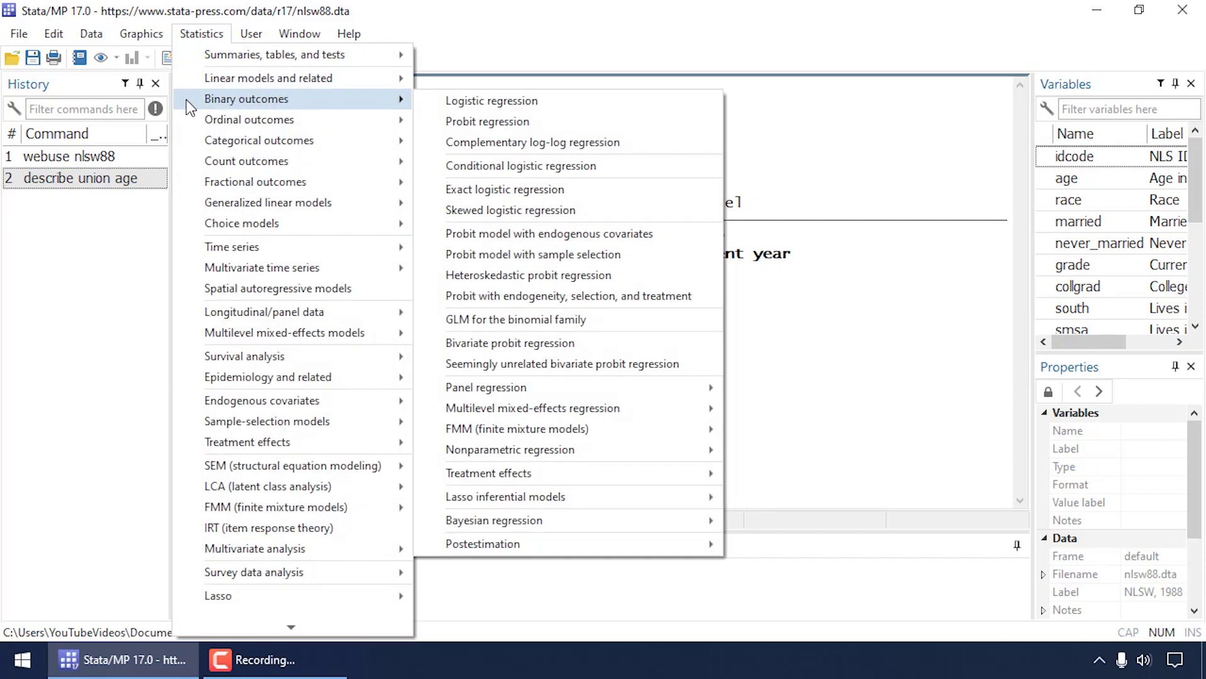
{"action": "left_click", "coordinate": [439, 120]}
{"action": "left_click_drag", "start_coordinate": [562, 162], "coordinate": [867, 49]}
{"action": "left_click", "coordinate": [802, 124]}
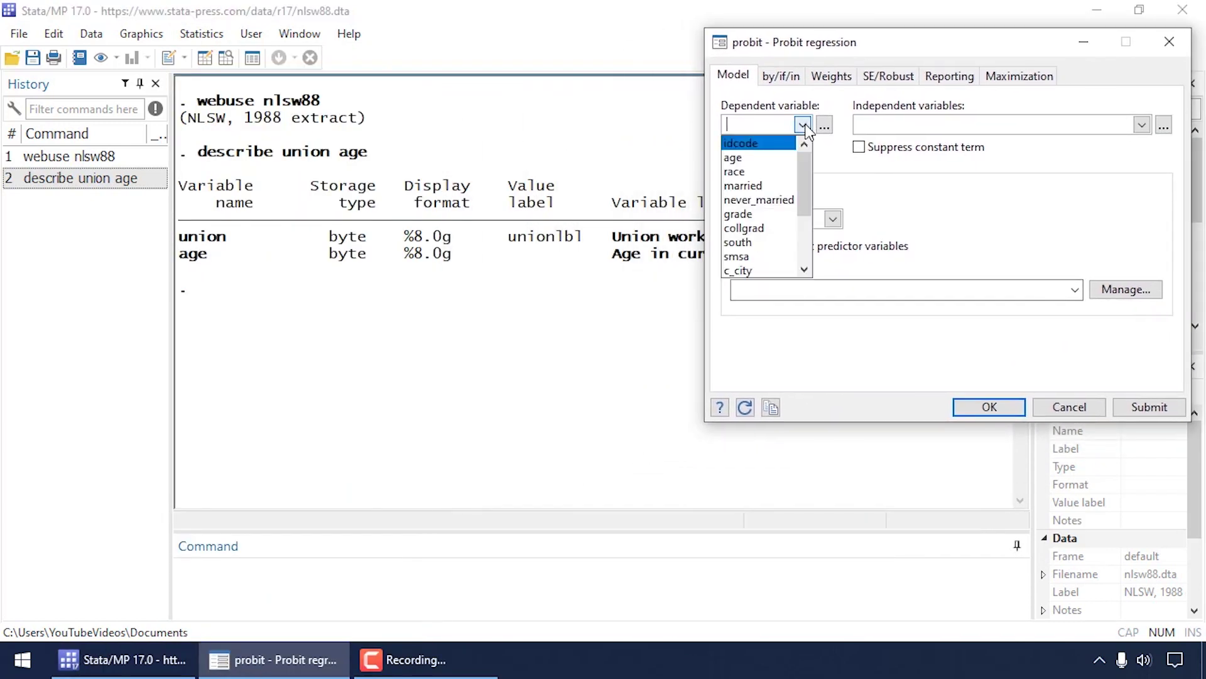
{"action": "left_click_drag", "start_coordinate": [803, 172], "coordinate": [798, 210]}
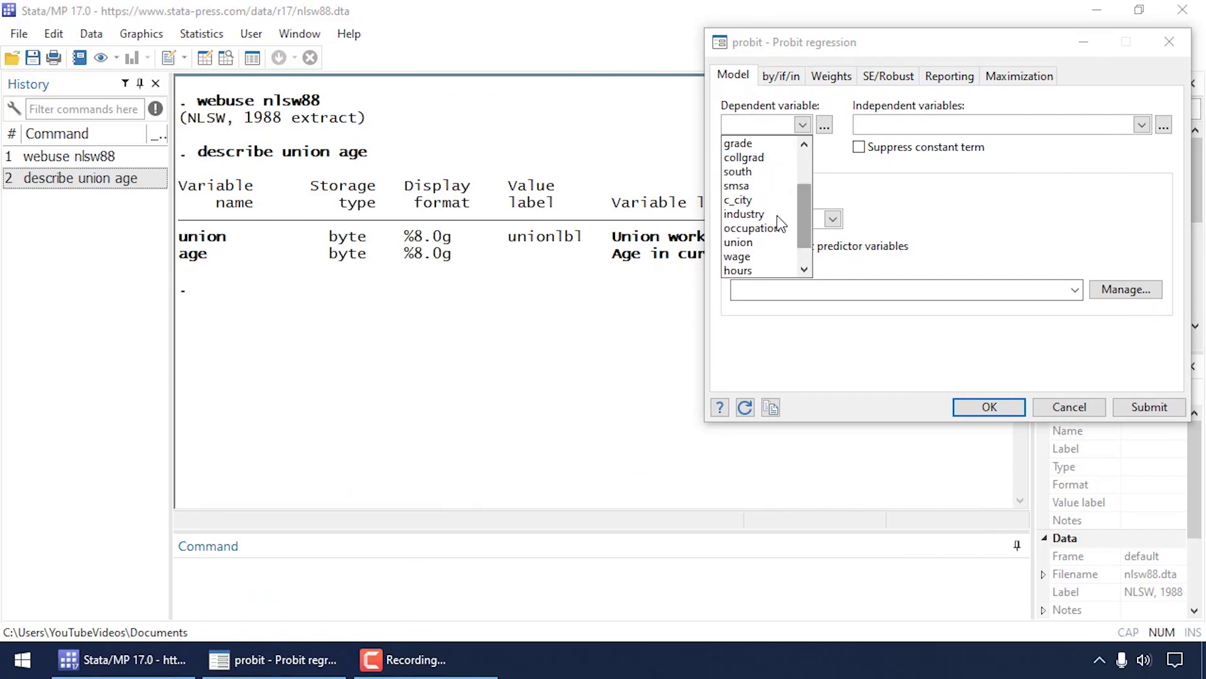
{"action": "left_click", "coordinate": [773, 242]}
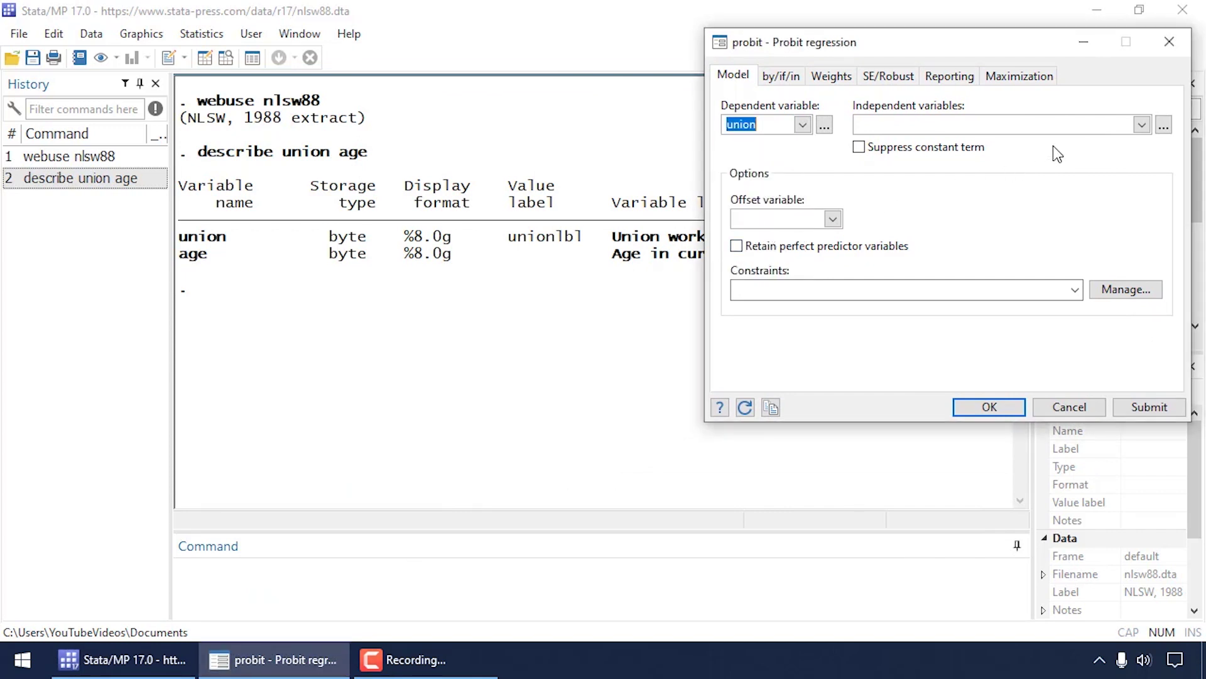
Step: Add age, marked continuous (c.age), as the independent variable through the varlist builder
{"action": "left_click", "coordinate": [1163, 127]}
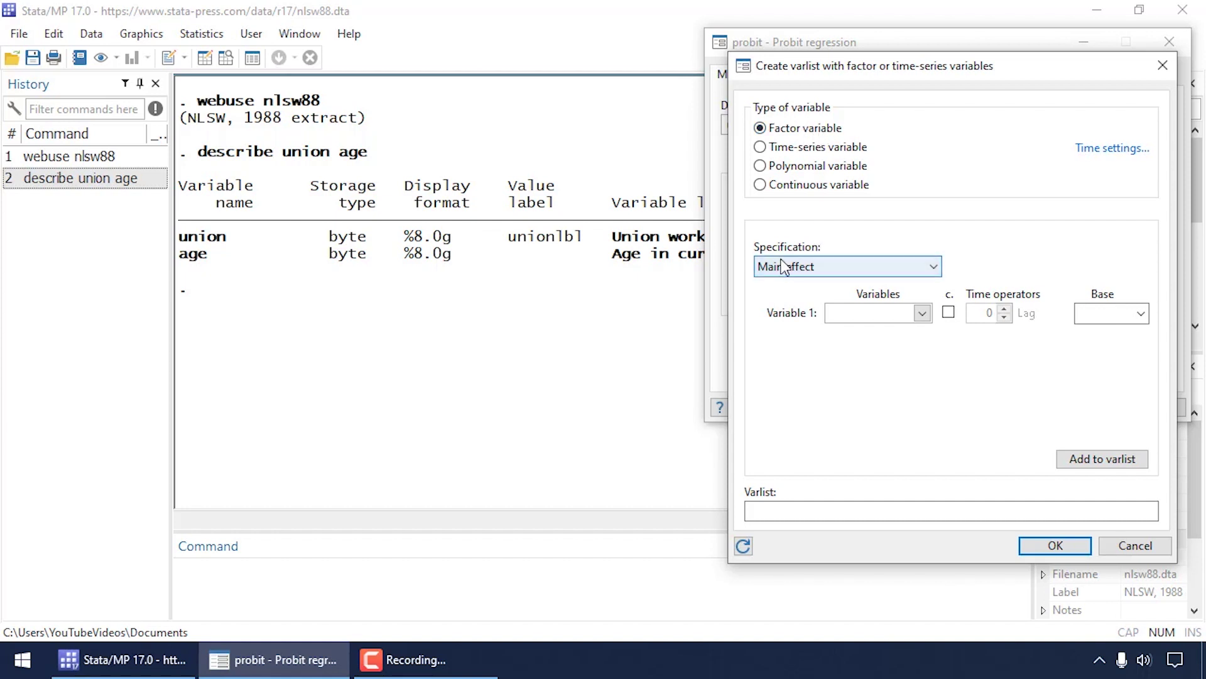
{"action": "left_click", "coordinate": [922, 314]}
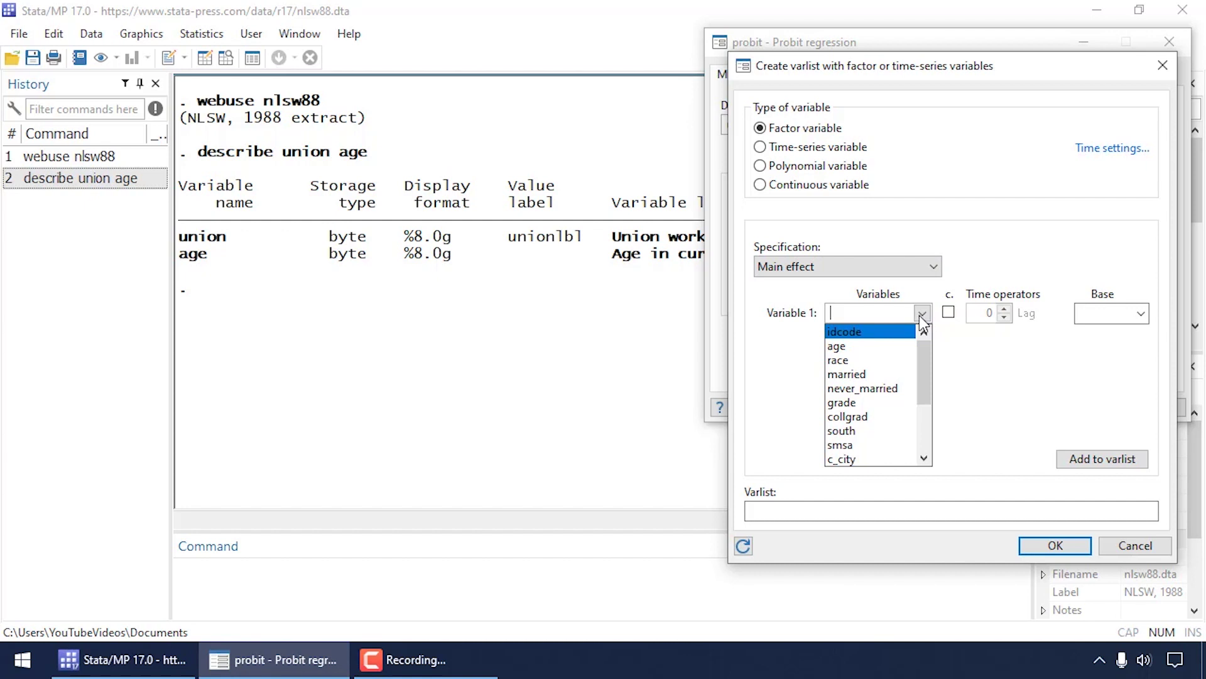
{"action": "left_click", "coordinate": [898, 345]}
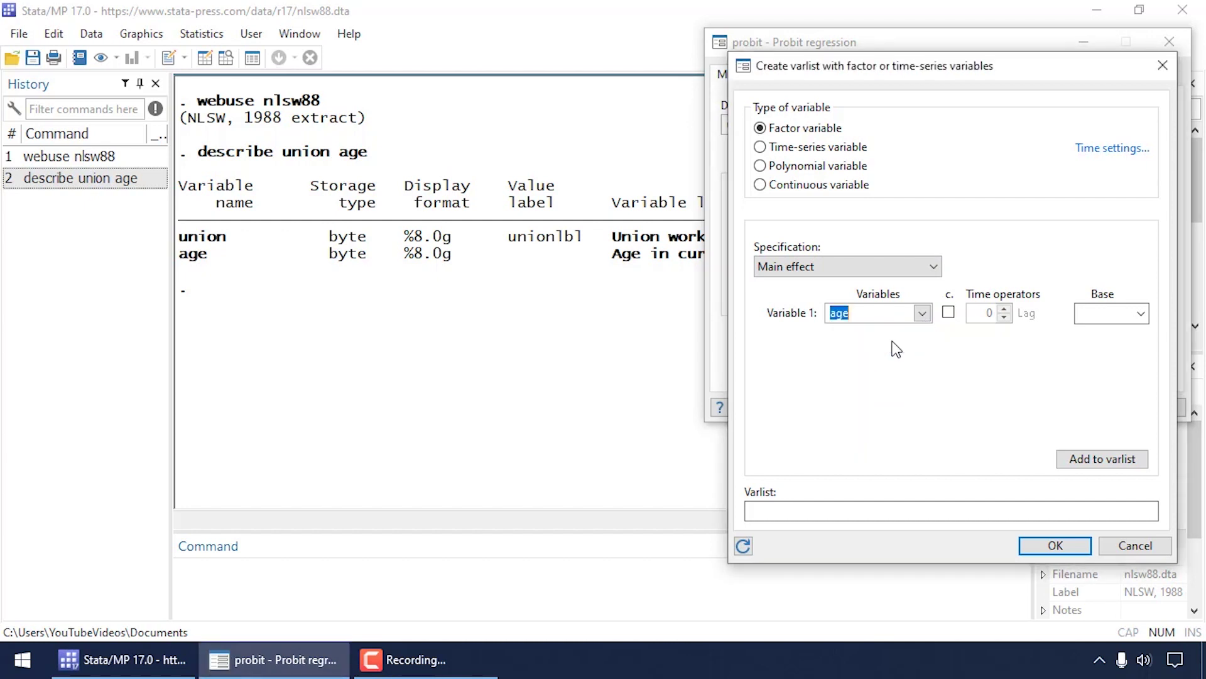
{"action": "left_click", "coordinate": [948, 313]}
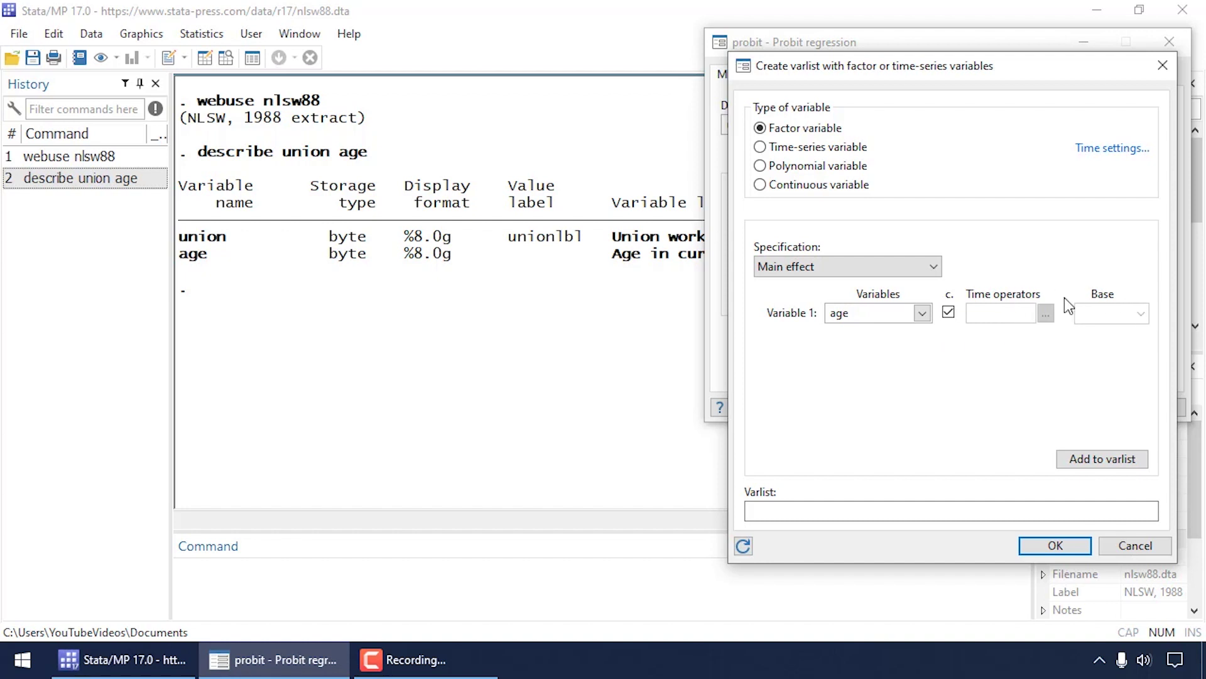
{"action": "left_click", "coordinate": [1103, 458]}
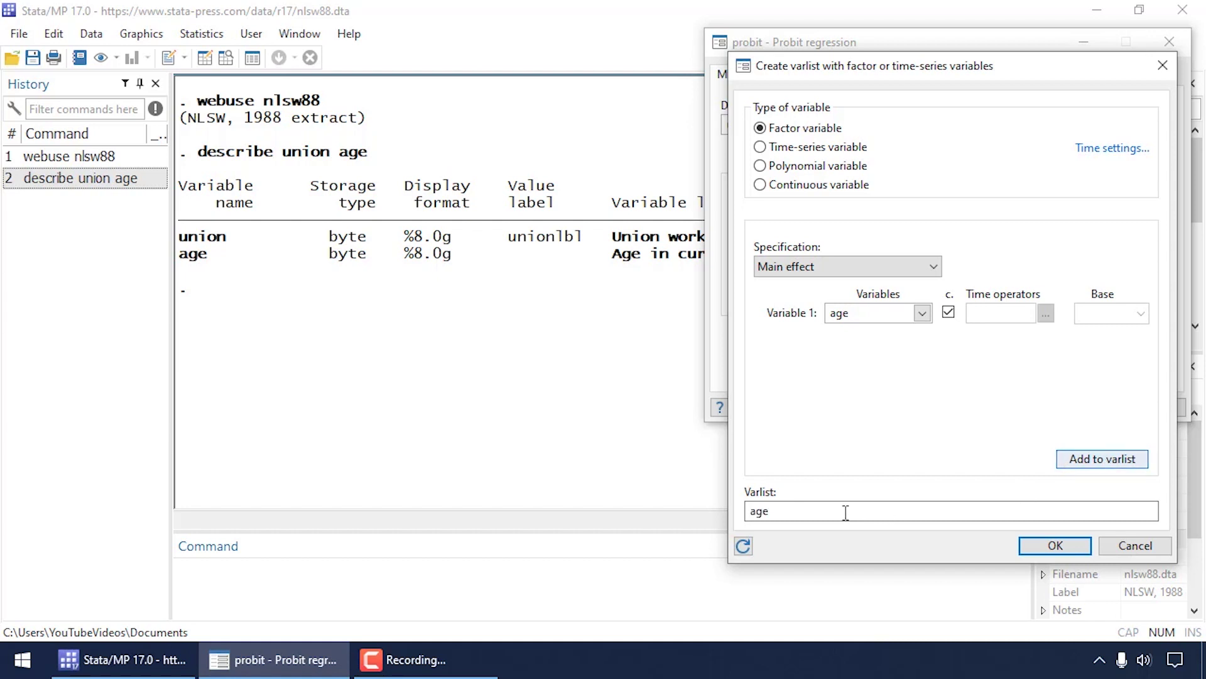
{"action": "left_click", "coordinate": [1055, 546]}
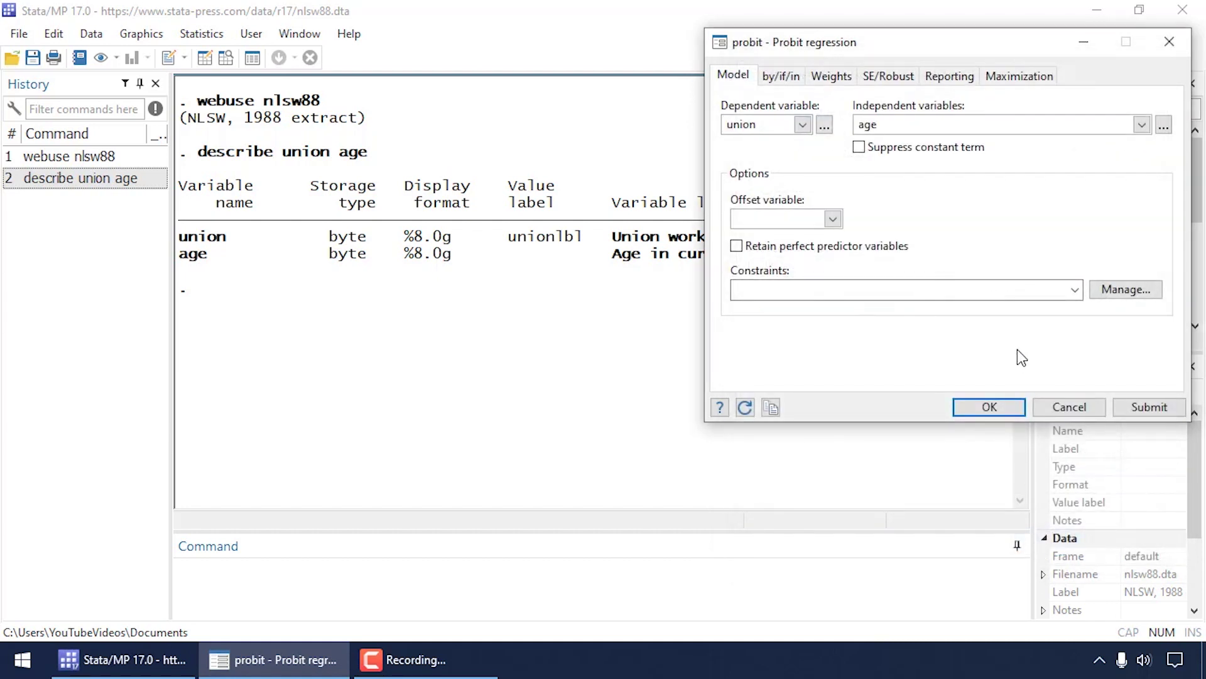
Step: Run probit union age and highlight the command in the Results window
{"action": "left_click", "coordinate": [1008, 406]}
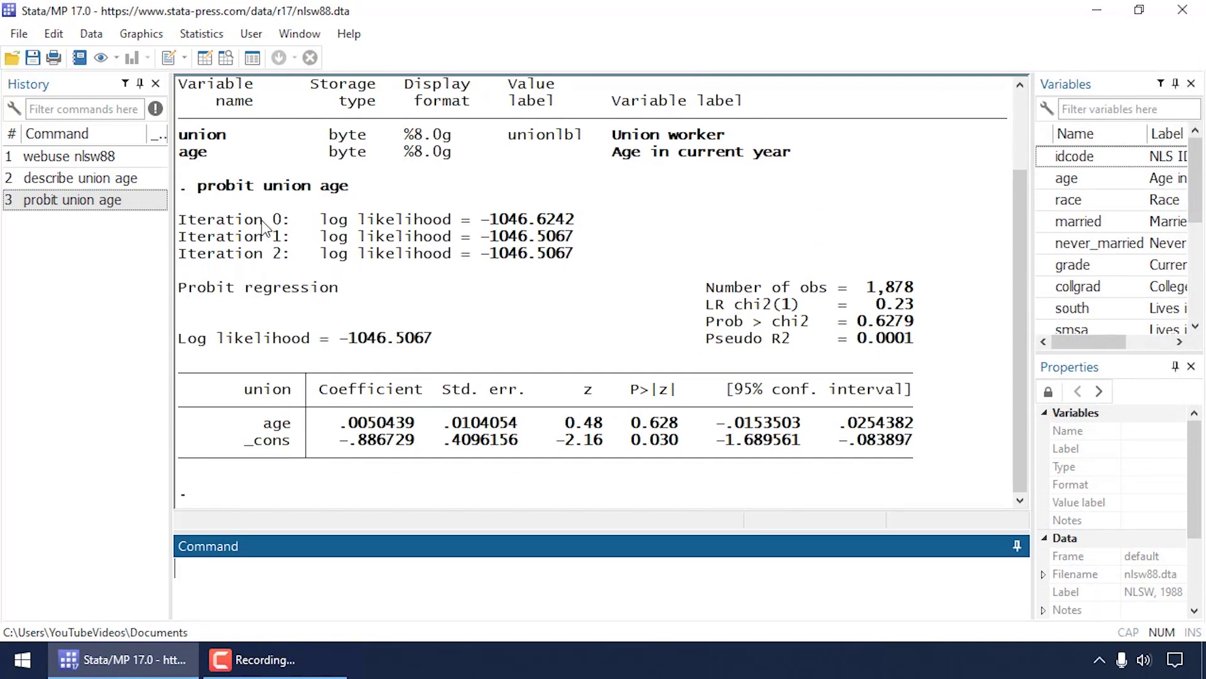
{"action": "left_click_drag", "start_coordinate": [200, 191], "coordinate": [345, 187]}
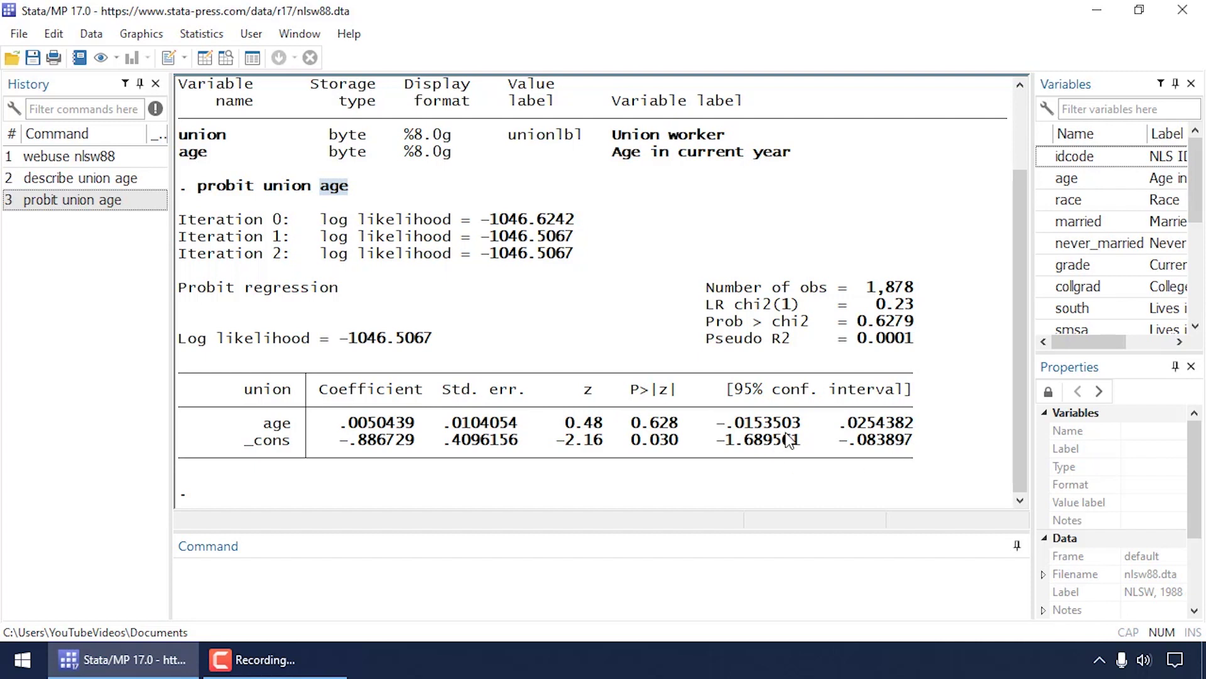
Step: Rerun the probit as union c.age, then recall it and append ##c.age
{"action": "left_click", "coordinate": [682, 597]}
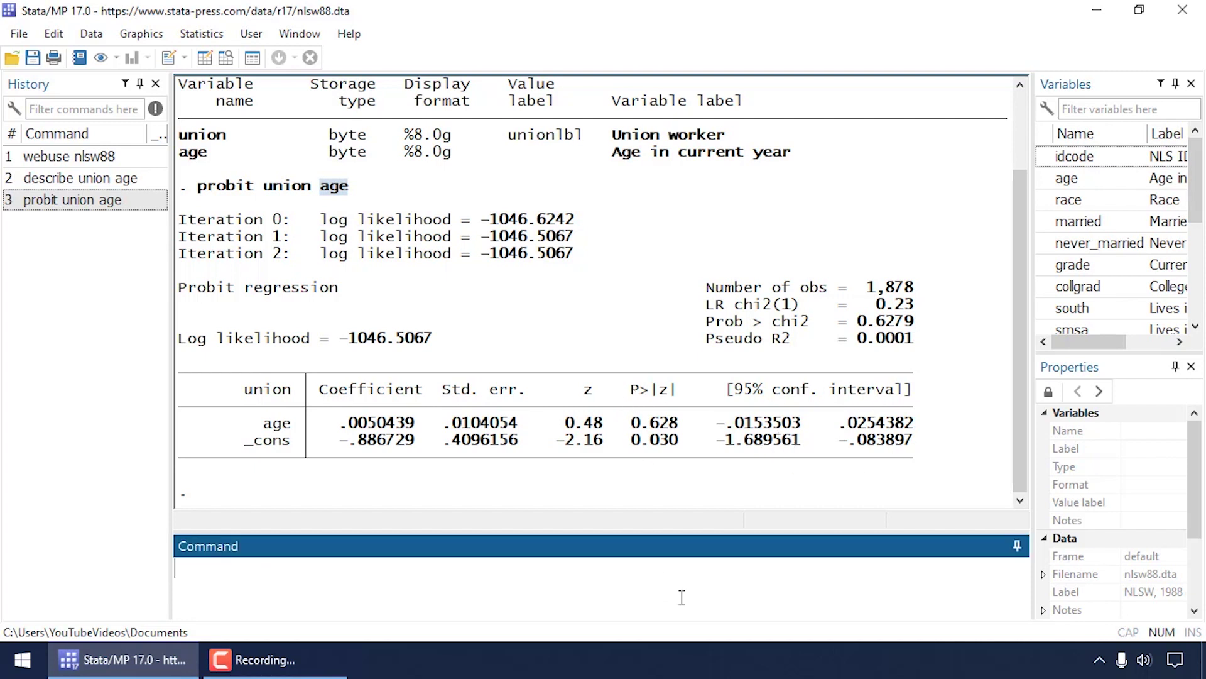
{"action": "left_click", "coordinate": [91, 201]}
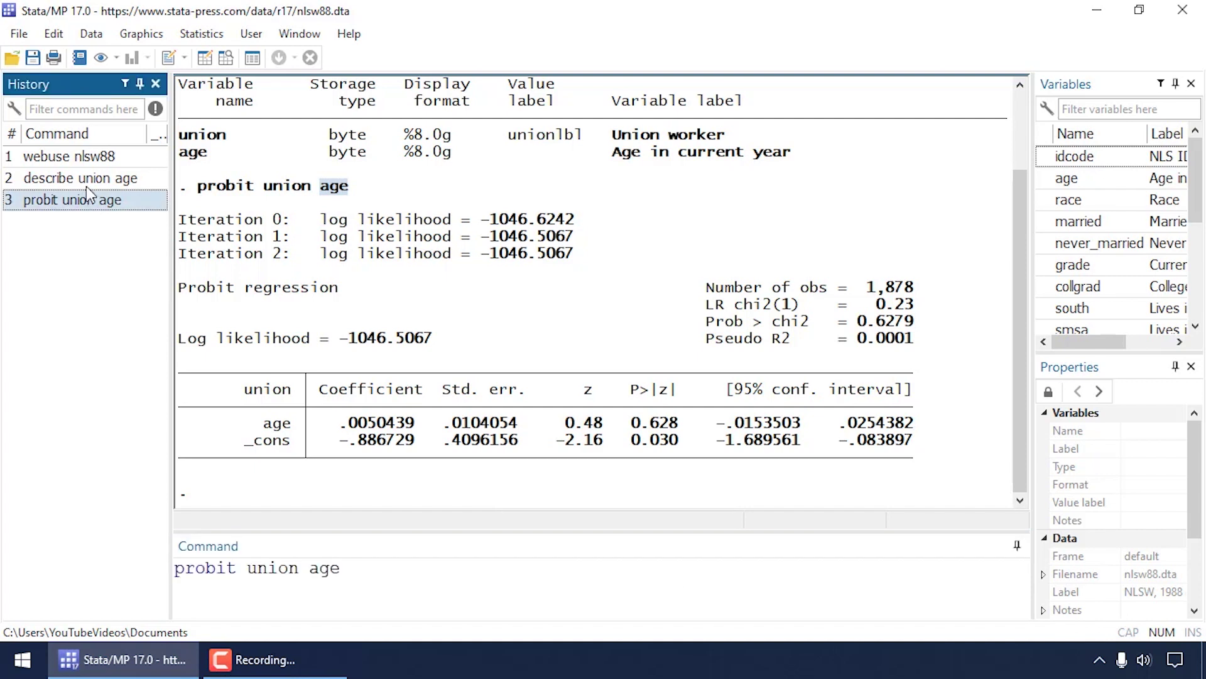
{"action": "left_click", "coordinate": [365, 572]}
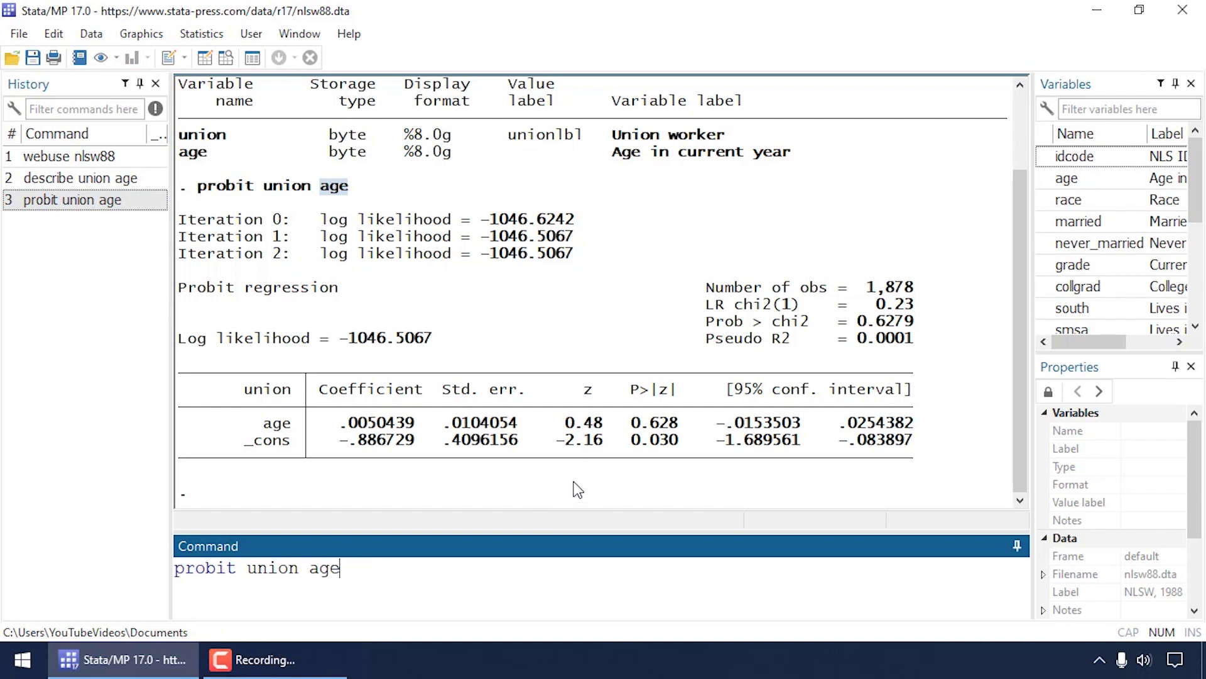
{"action": "key", "text": "Left"}
{"action": "key", "text": "Left"}
{"action": "key", "text": "Left"}
{"action": "type", "text": "c."}
{"action": "key", "text": "Return"}
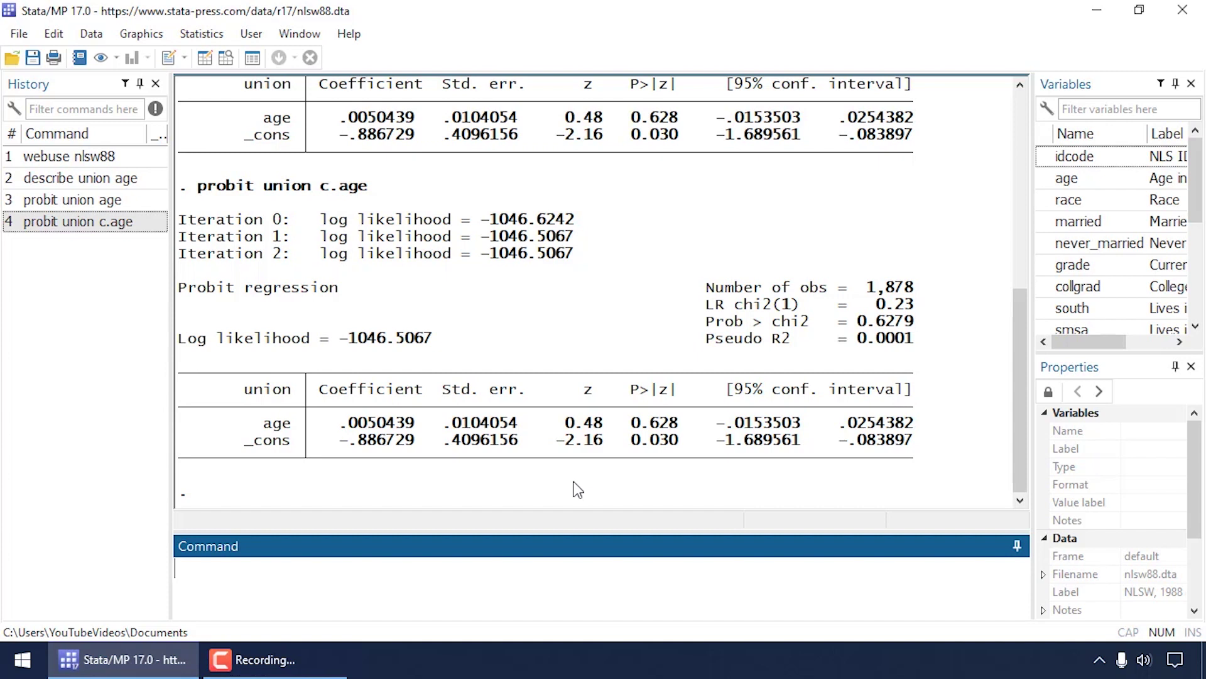
{"action": "key", "text": "Page_Up"}
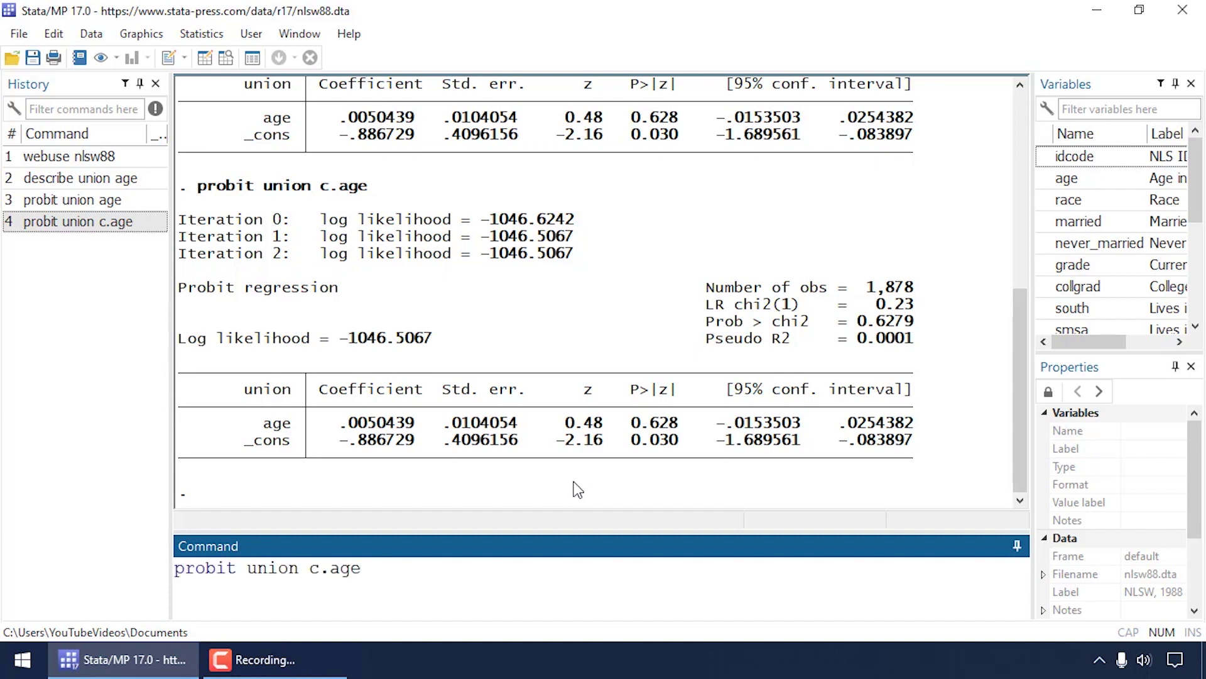
{"action": "type", "text": "##c.age"}
Step: Run probit union c.age##c.age from the Command window
{"action": "left_click", "coordinate": [380, 583]}
{"action": "left_click_drag", "start_coordinate": [382, 569], "coordinate": [435, 569]}
{"action": "left_click", "coordinate": [450, 570]}
{"action": "key", "text": "Return"}
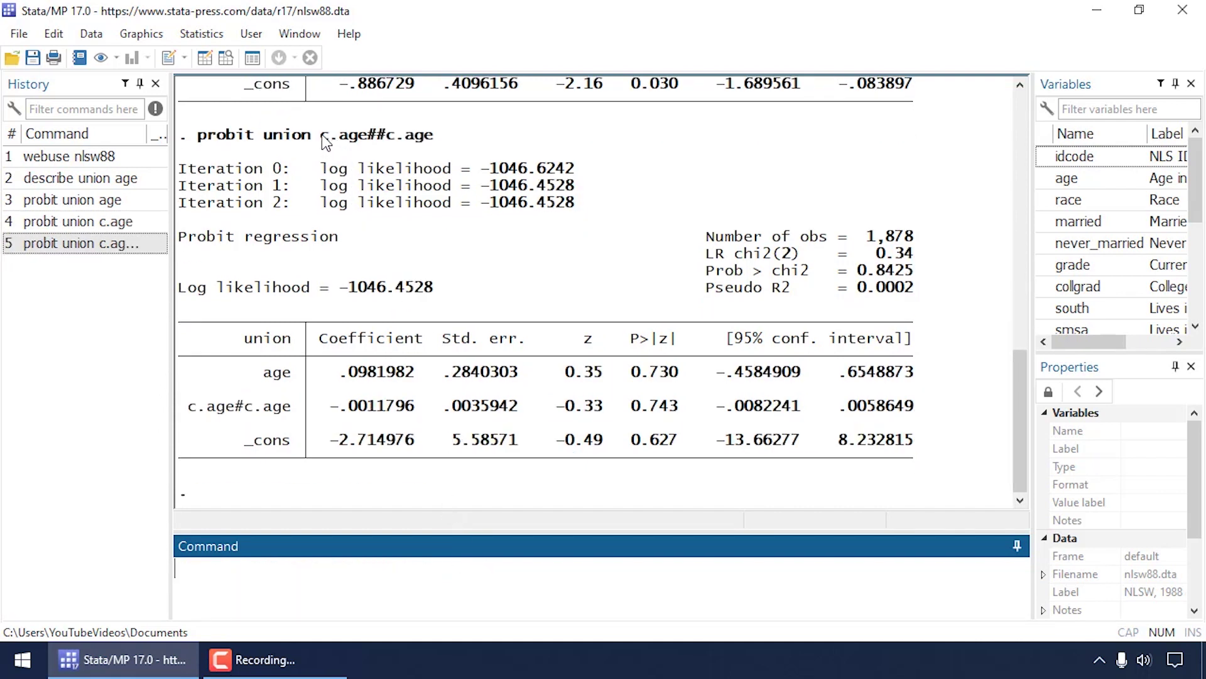
Step: Highlight the age coefficient .0981982 and squared-age coefficient -.0011796 in the output
{"action": "left_click_drag", "start_coordinate": [325, 140], "coordinate": [420, 143]}
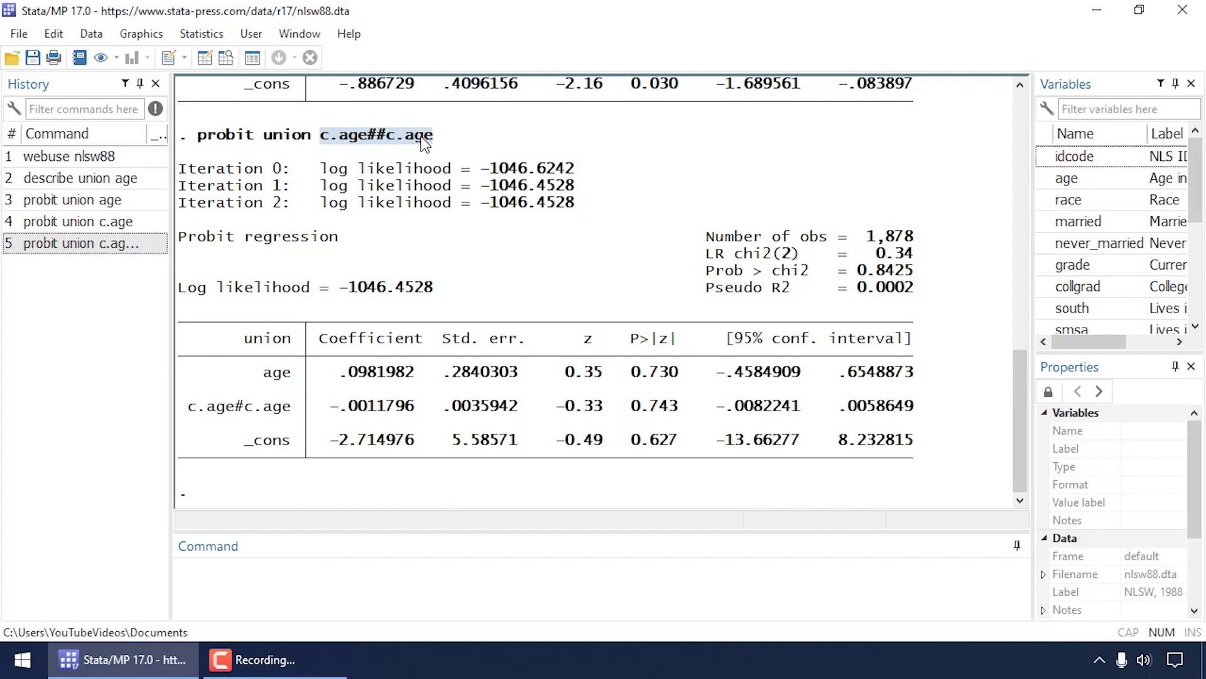
{"action": "left_click_drag", "start_coordinate": [265, 375], "coordinate": [410, 374]}
{"action": "left_click_drag", "start_coordinate": [181, 410], "coordinate": [411, 418]}
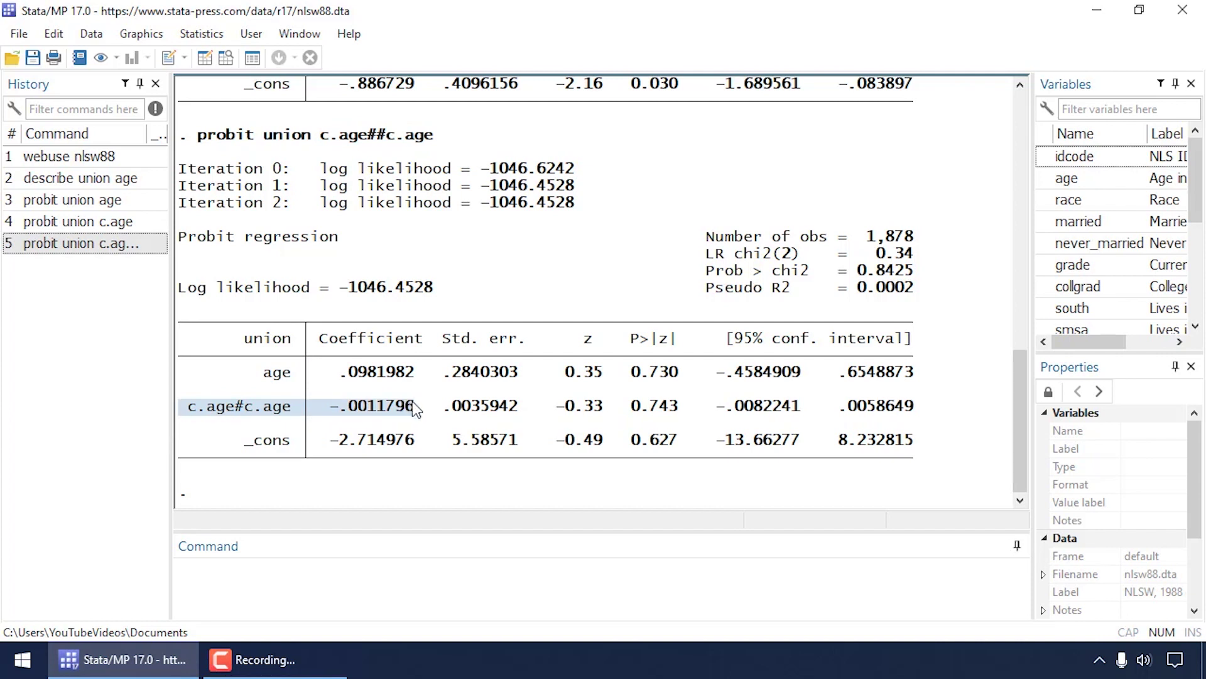
{"action": "left_click", "coordinate": [428, 397]}
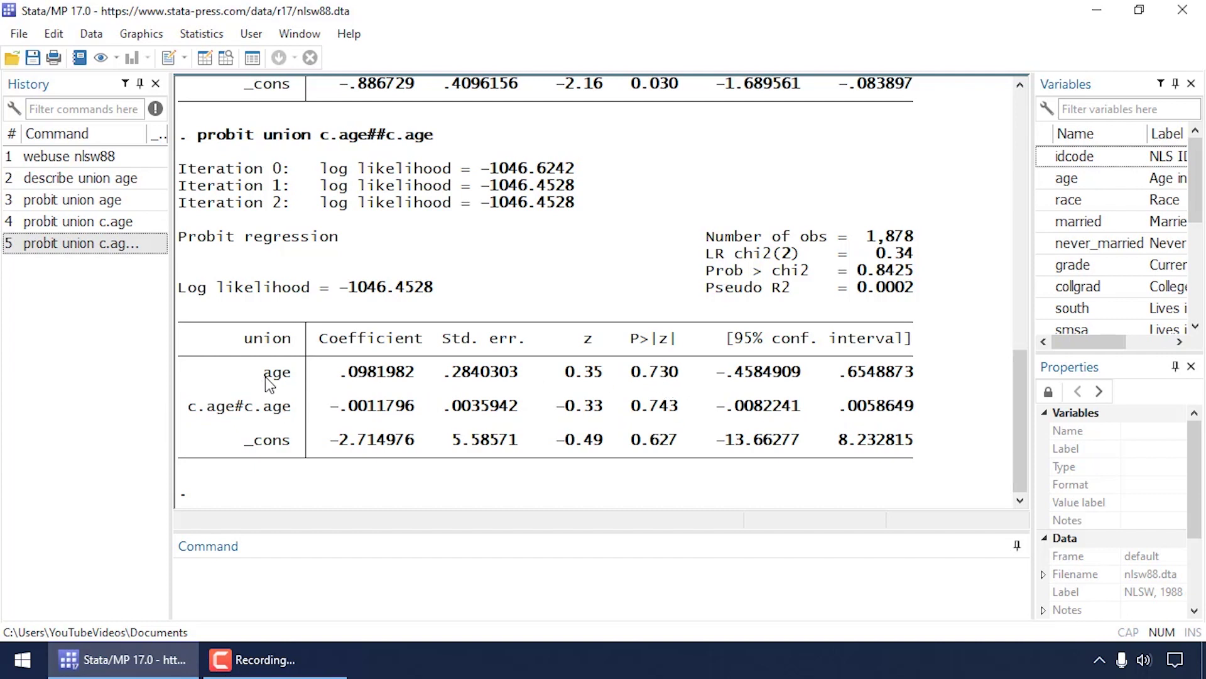
Step: Run testparm c.age c.age#c.age to jointly test both age terms
{"action": "left_click", "coordinate": [456, 598]}
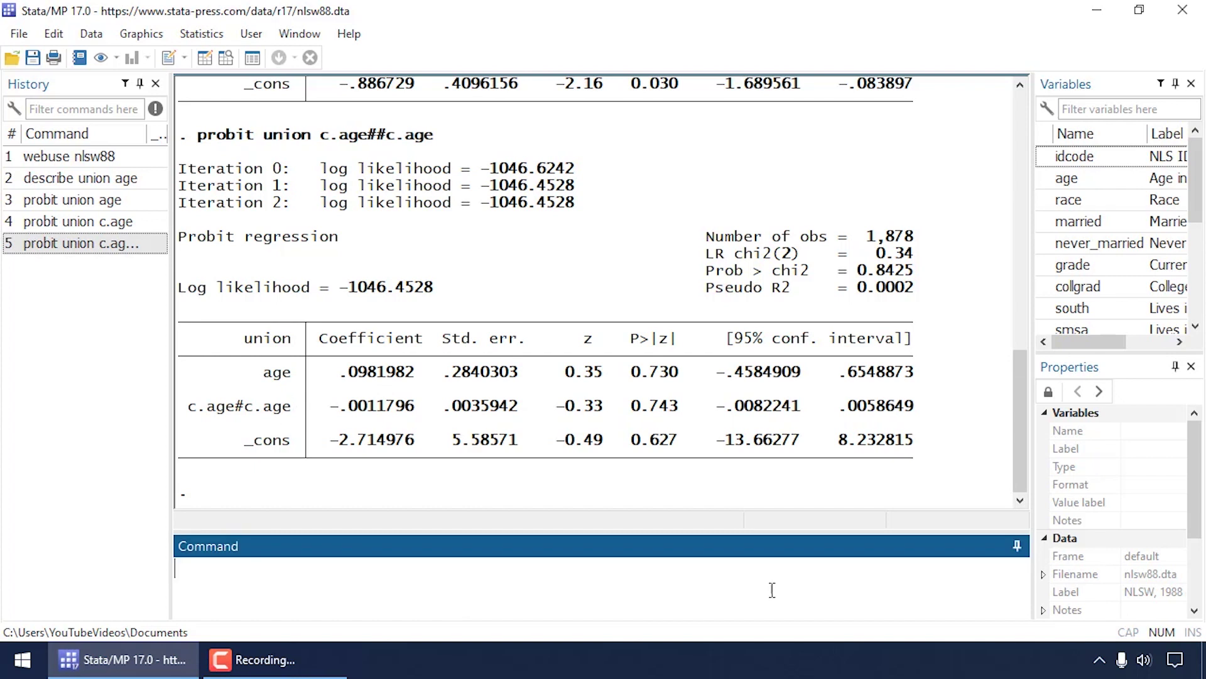
{"action": "type", "text": "testparm c.age"}
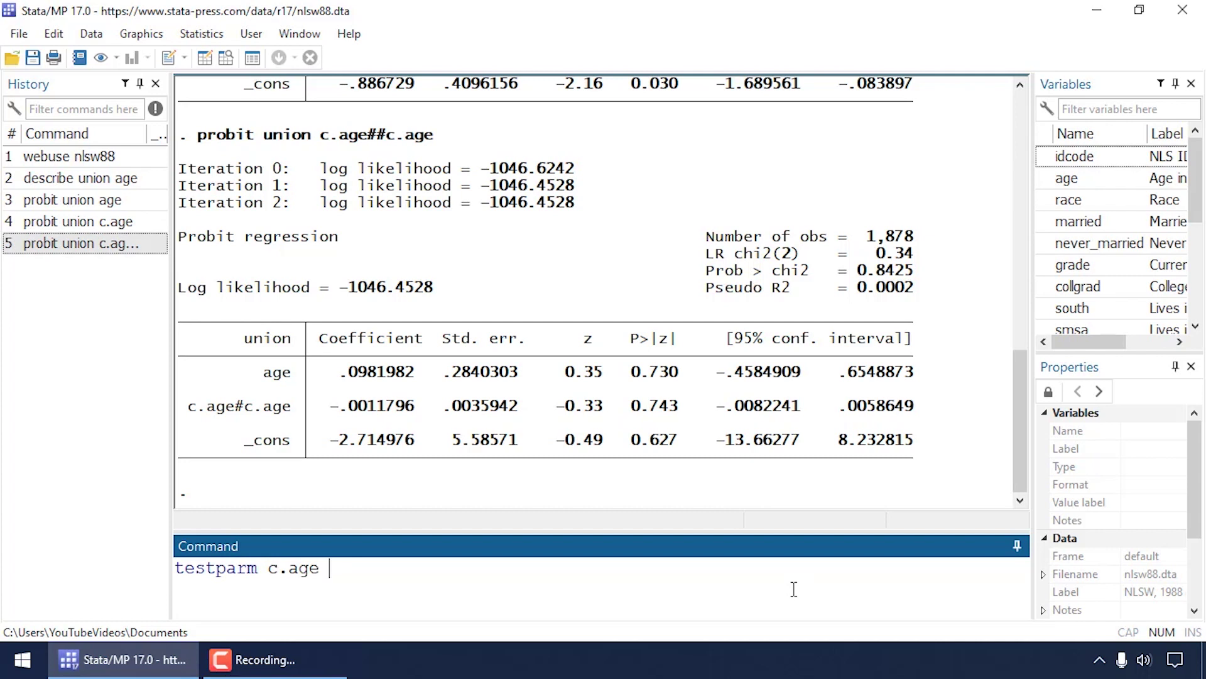
{"action": "type", "text": " c.age#c.age"}
{"action": "key", "text": "Return"}
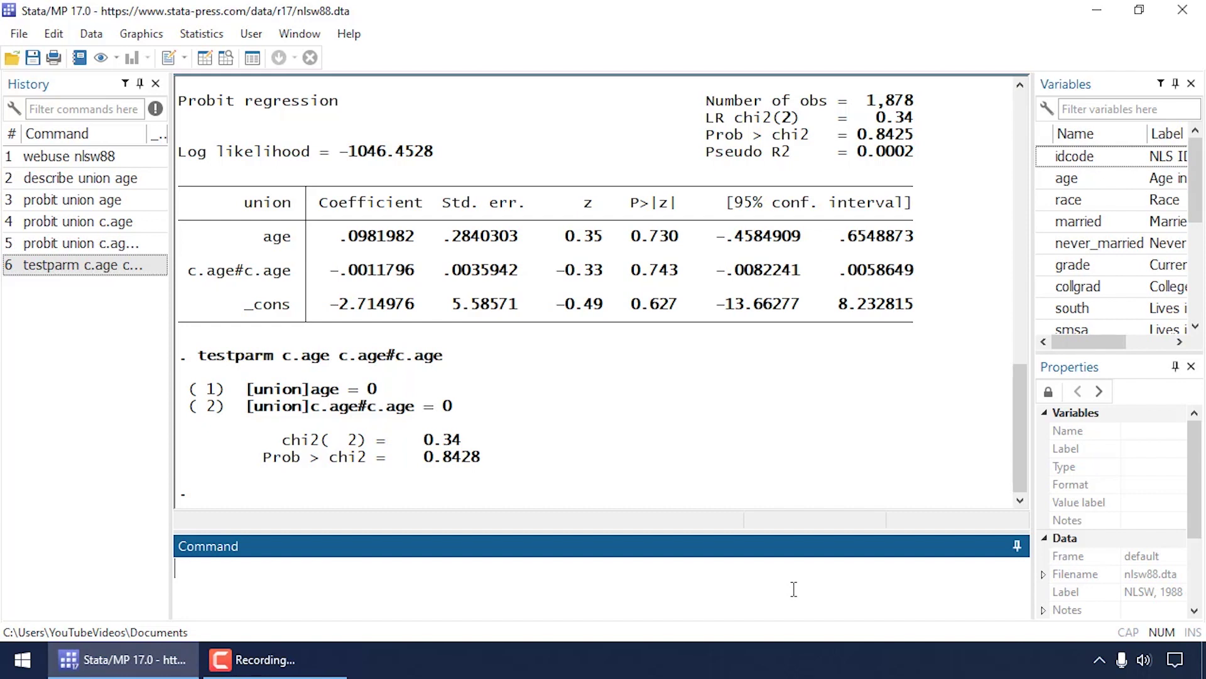
Step: Highlight the tested constraints, the chi2(2) of 0.34 and the p-value 0.8428
{"action": "left_click_drag", "start_coordinate": [248, 389], "coordinate": [445, 407]}
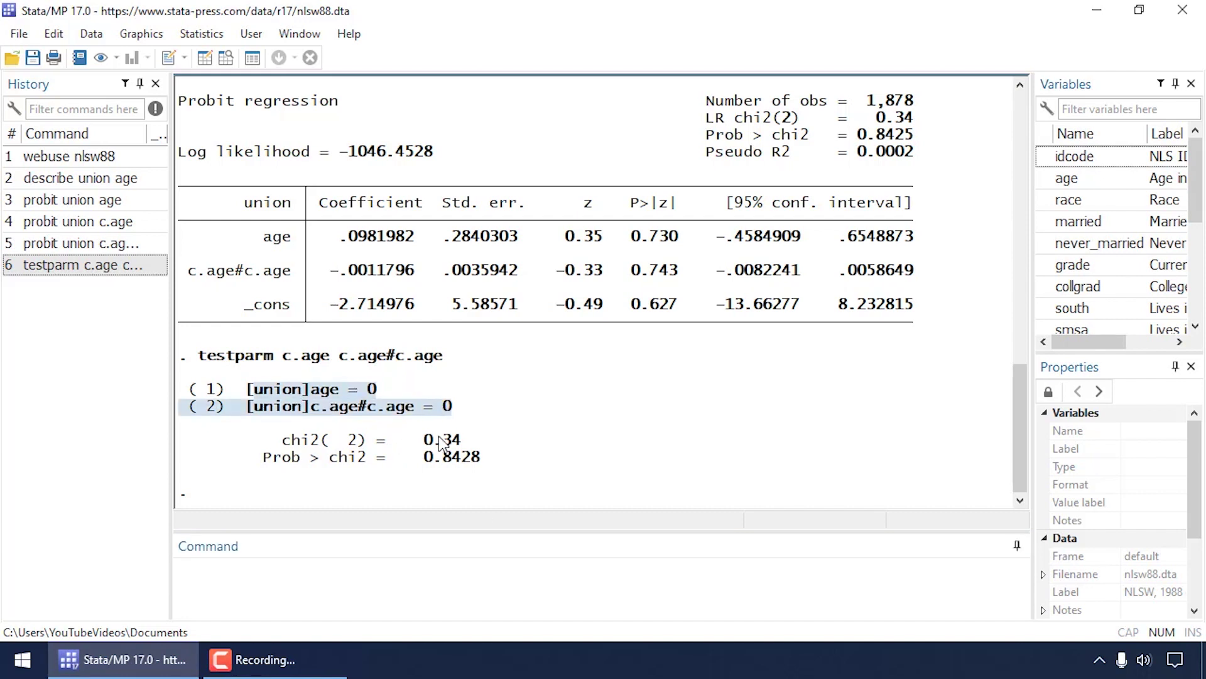
{"action": "left_click", "coordinate": [360, 449]}
{"action": "left_click_drag", "start_coordinate": [282, 441], "coordinate": [453, 449]}
{"action": "left_click_drag", "start_coordinate": [264, 458], "coordinate": [477, 460]}
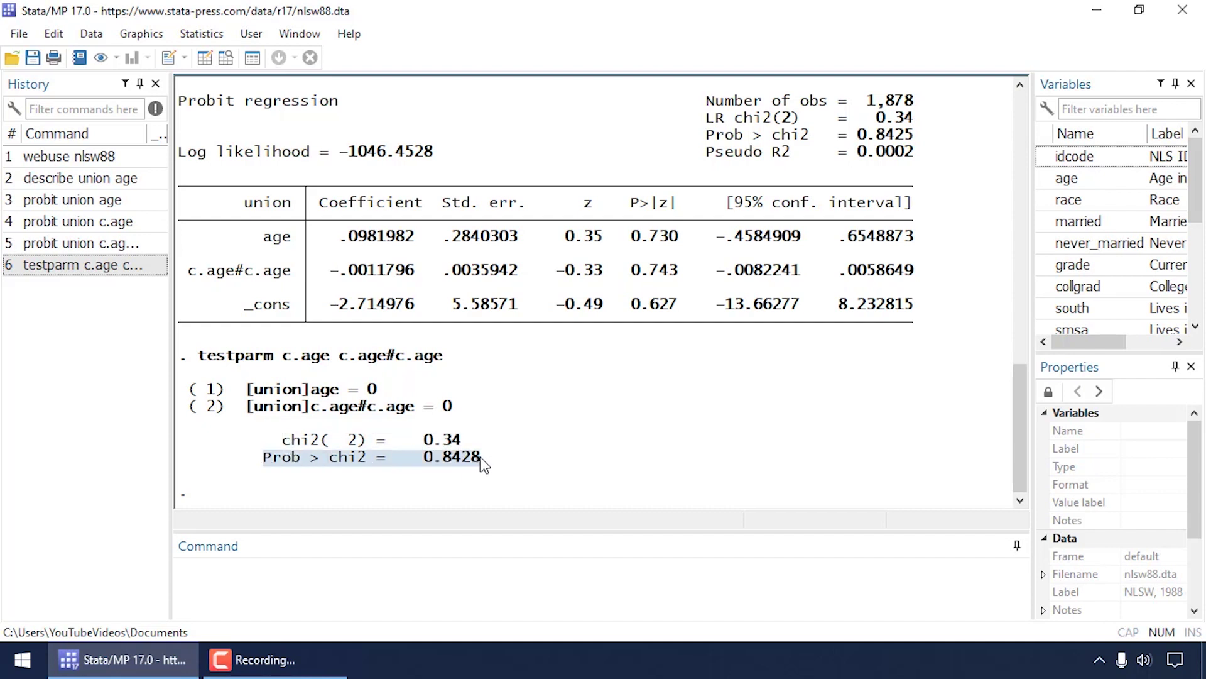
{"action": "left_click", "coordinate": [480, 458]}
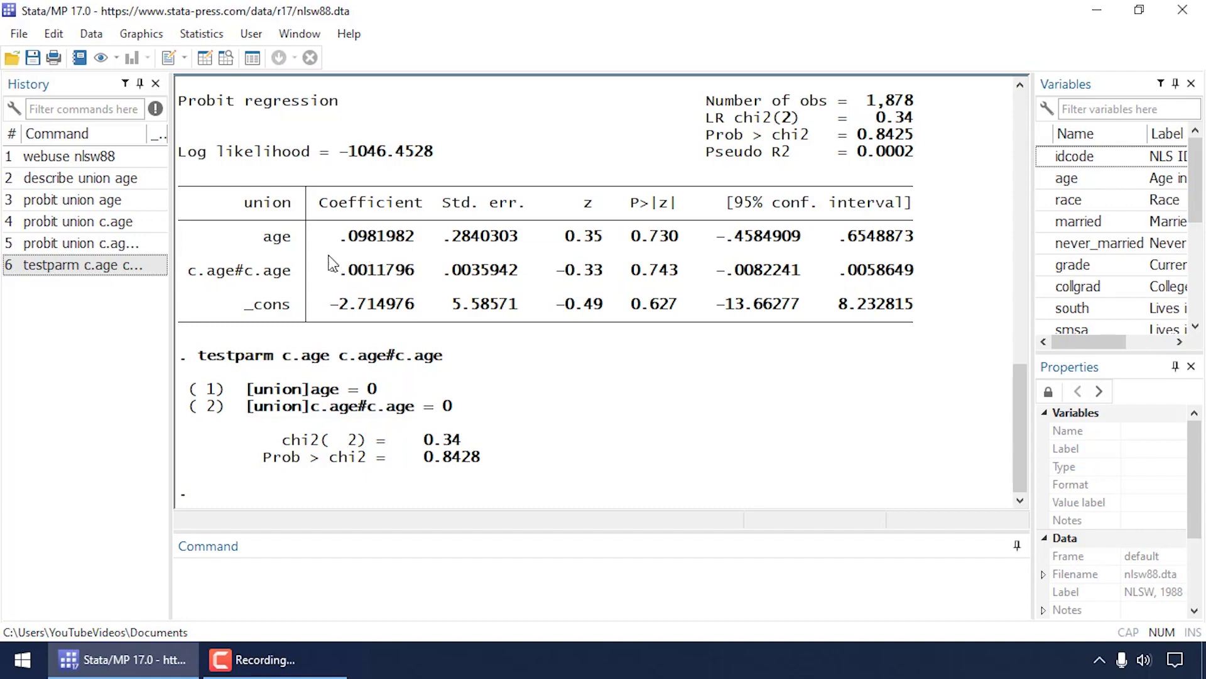
{"action": "left_click", "coordinate": [187, 38]}
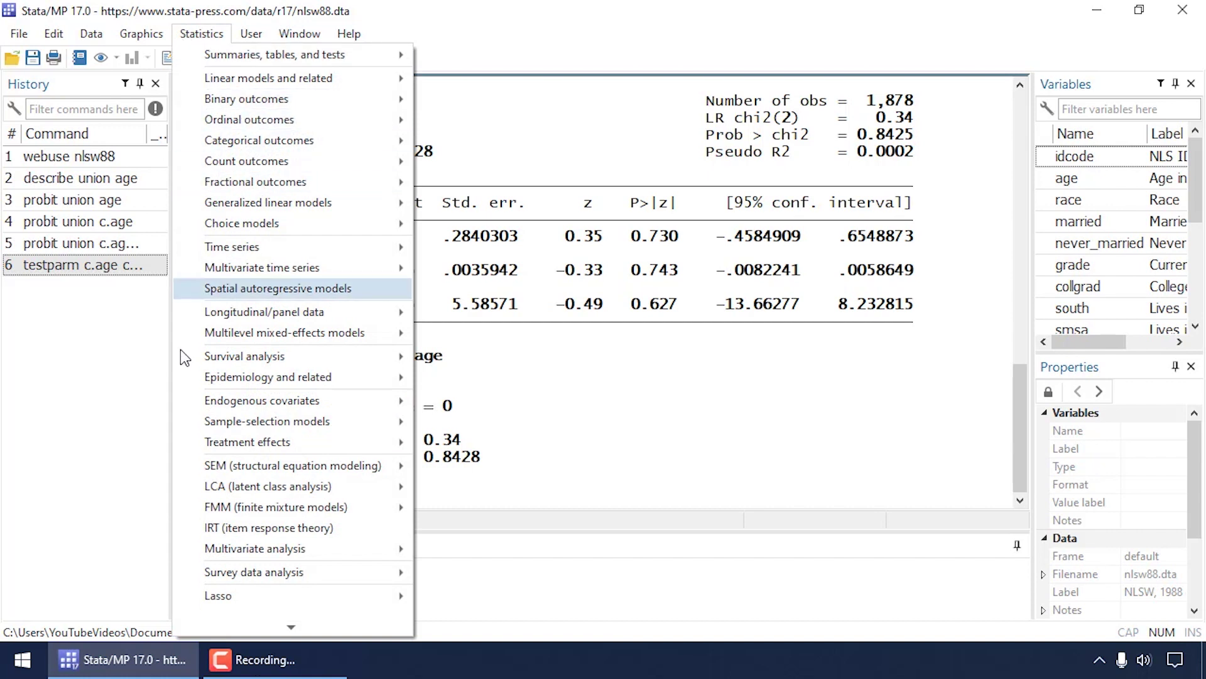
Step: Launch margins from Postestimation's Marginal effects > Basic and low-dimensional analysis
{"action": "mouse_move", "coordinate": [193, 625]}
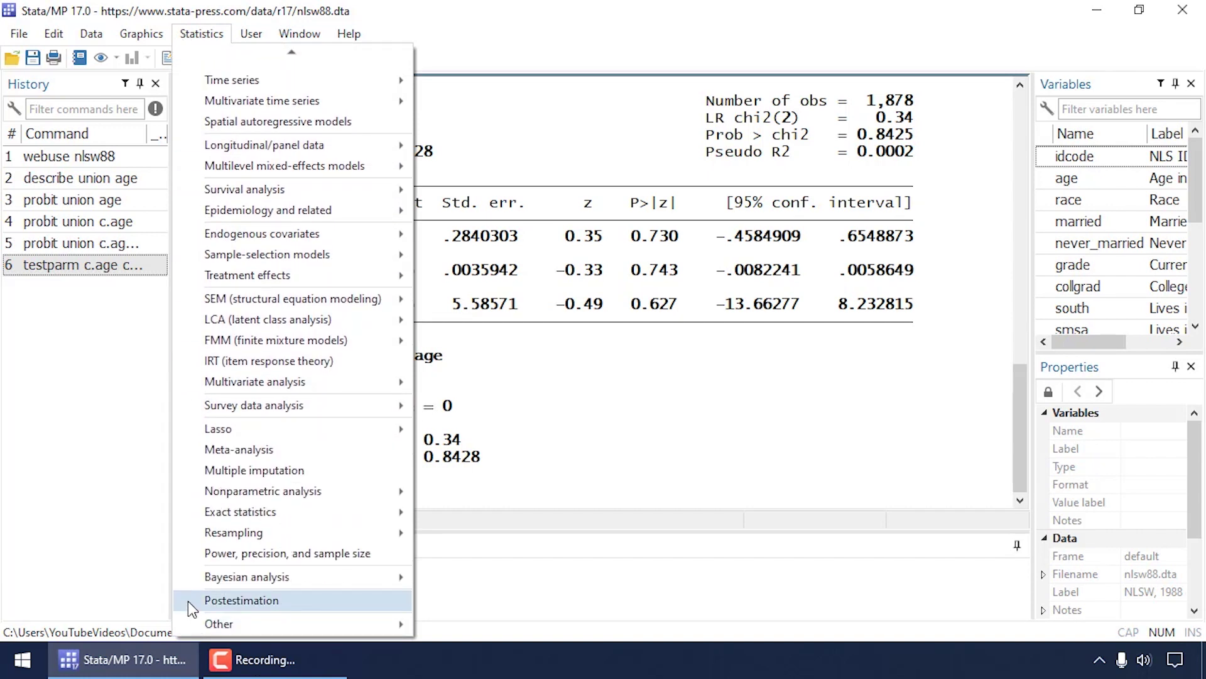
{"action": "left_click", "coordinate": [187, 600]}
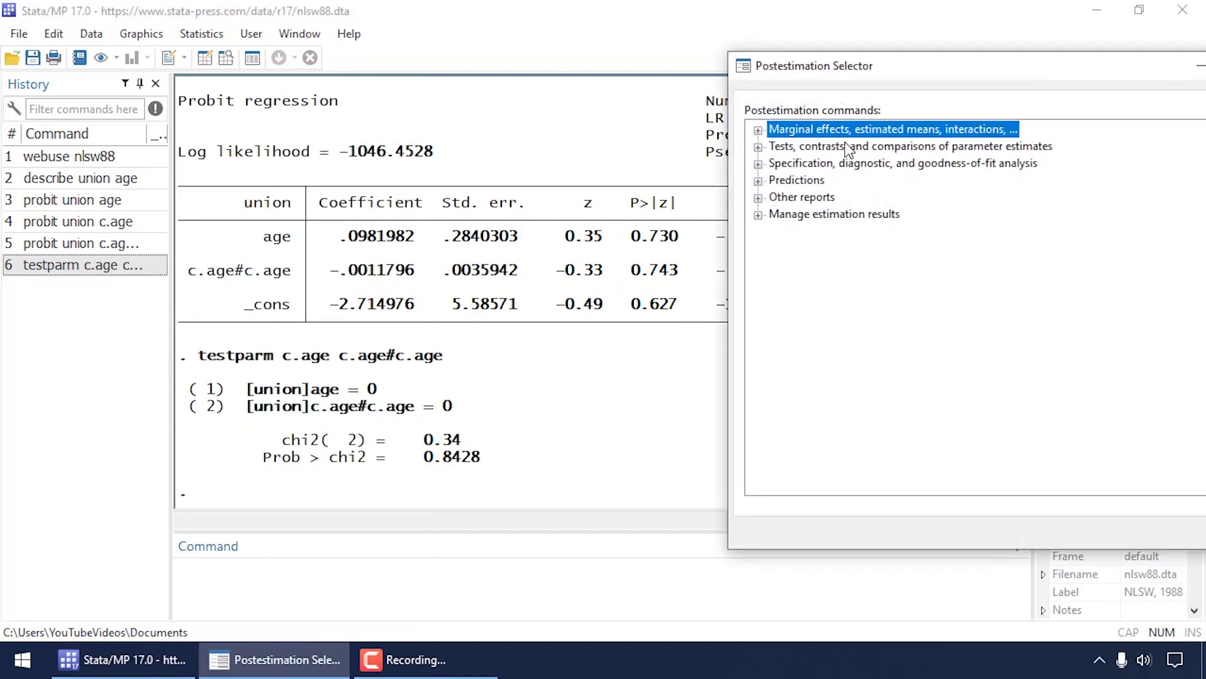
{"action": "left_click_drag", "start_coordinate": [910, 69], "coordinate": [799, 50]}
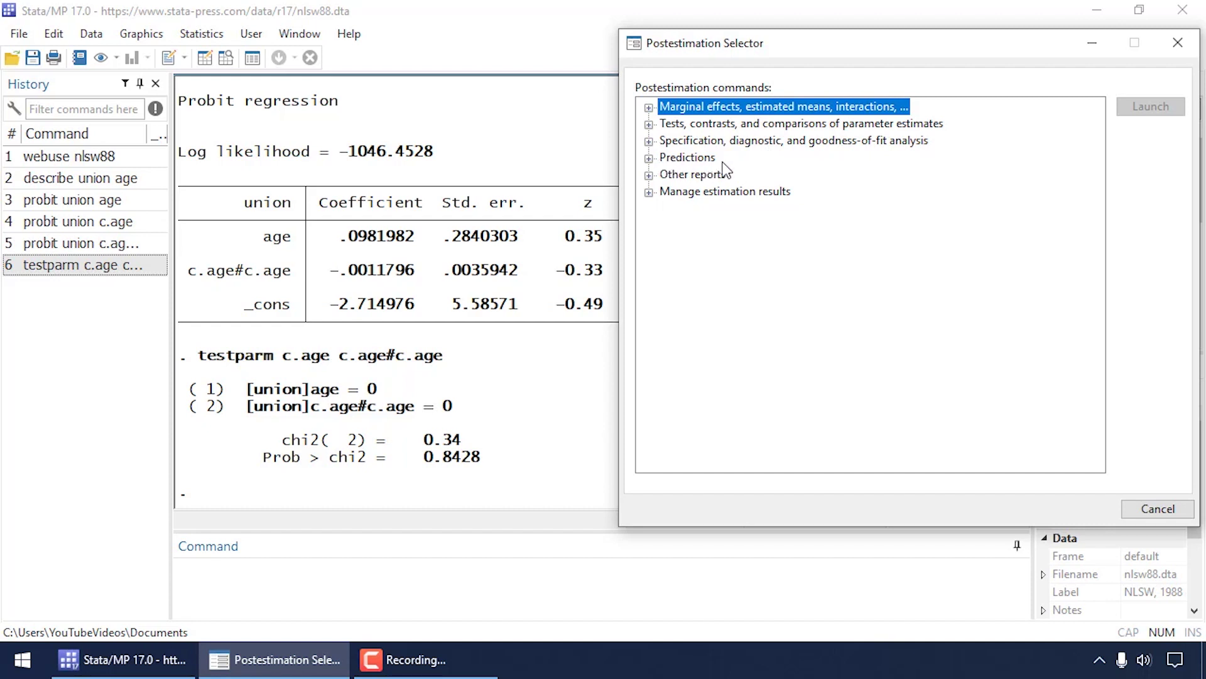
{"action": "left_click", "coordinate": [648, 107]}
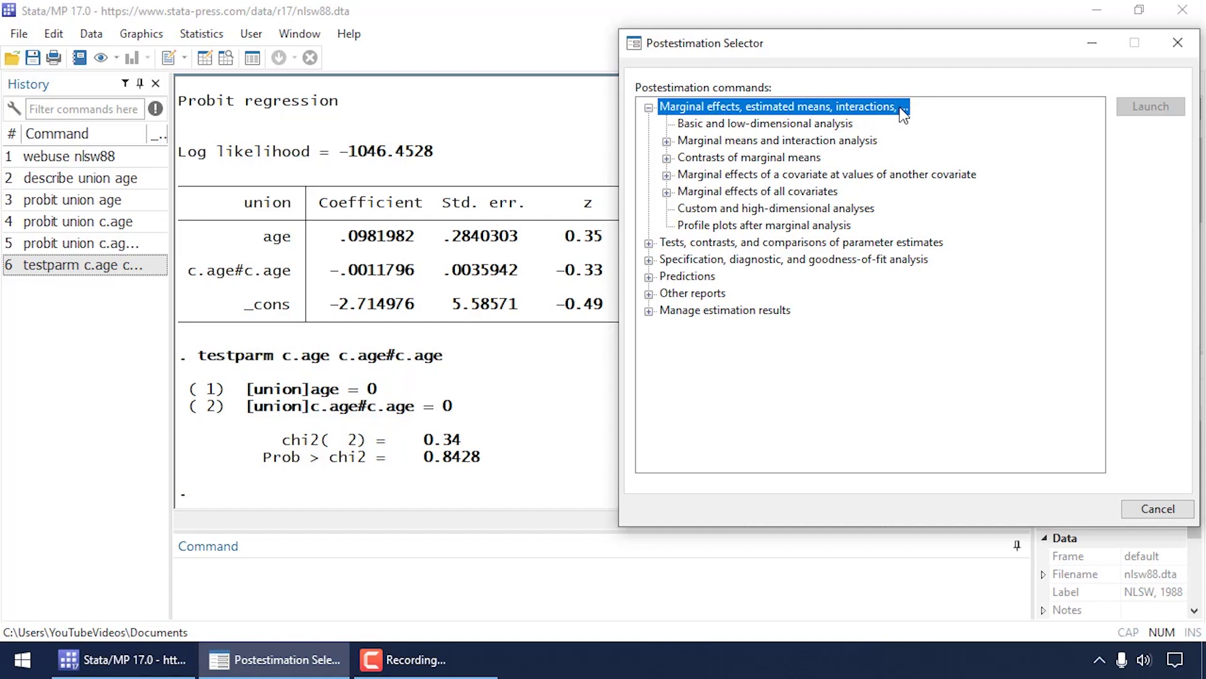
{"action": "left_click", "coordinate": [712, 124]}
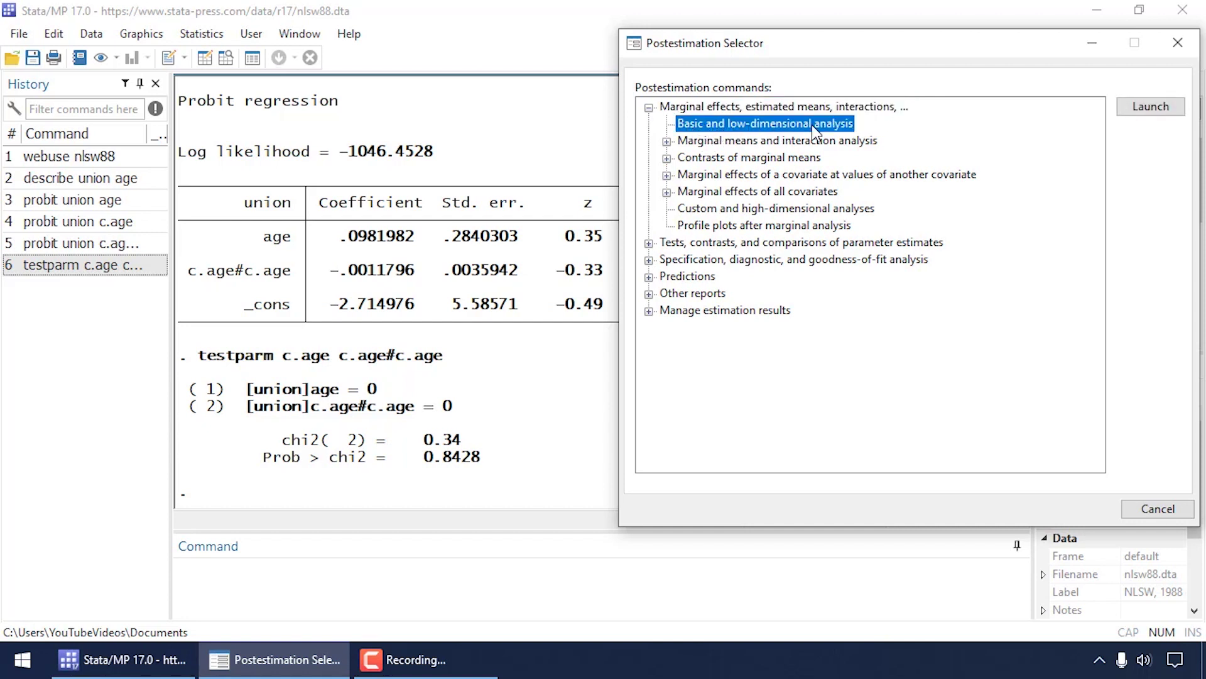
{"action": "left_click", "coordinate": [1128, 107]}
{"action": "left_click_drag", "start_coordinate": [1016, 71], "coordinate": [1029, 52]}
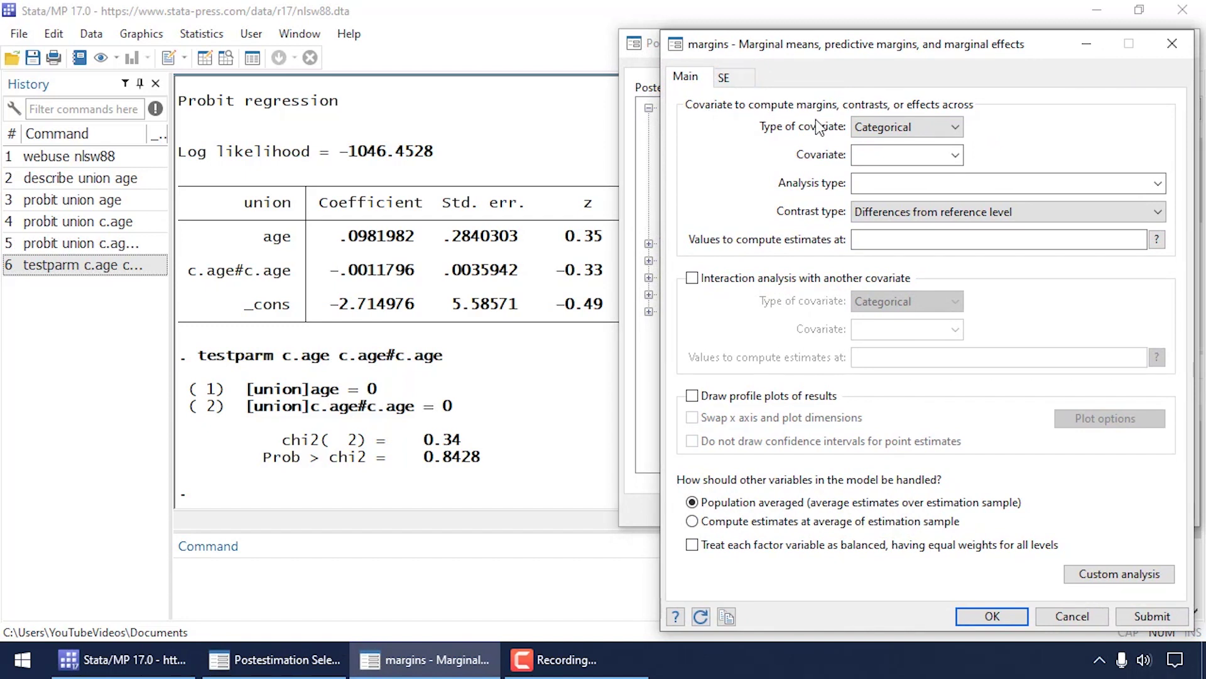
Step: Set a continuous covariate age, marginal means of outcome, evaluated at 20(10)80
{"action": "left_click", "coordinate": [955, 126]}
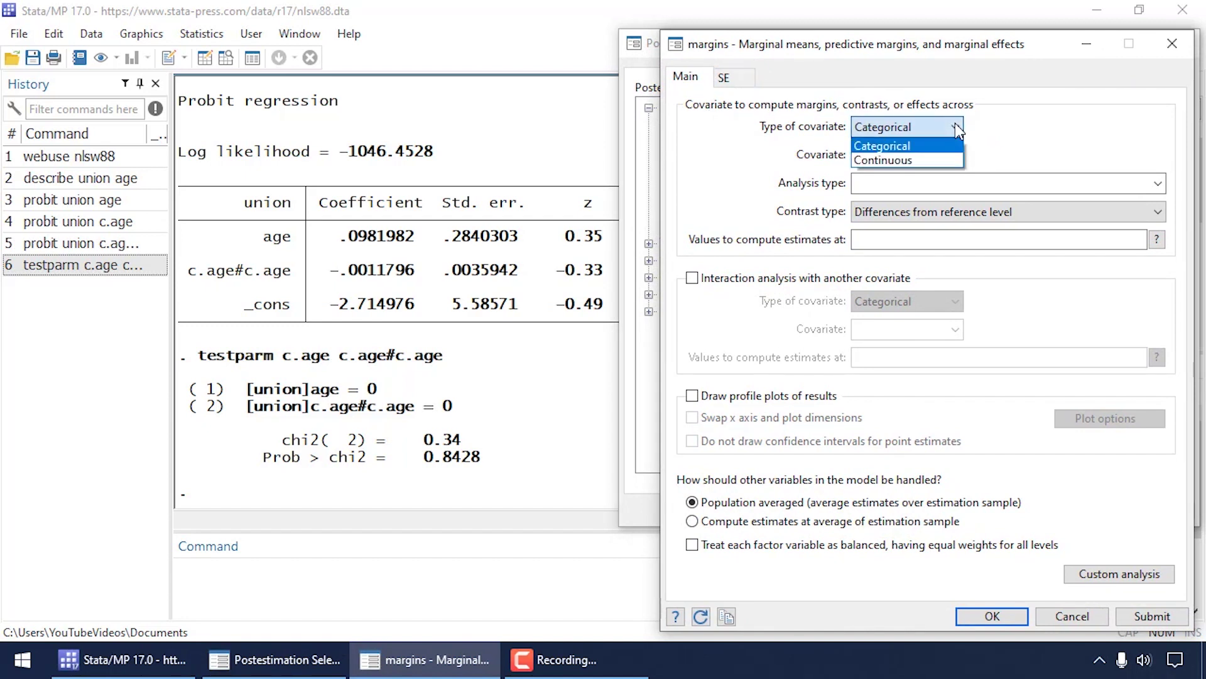
{"action": "left_click", "coordinate": [939, 161]}
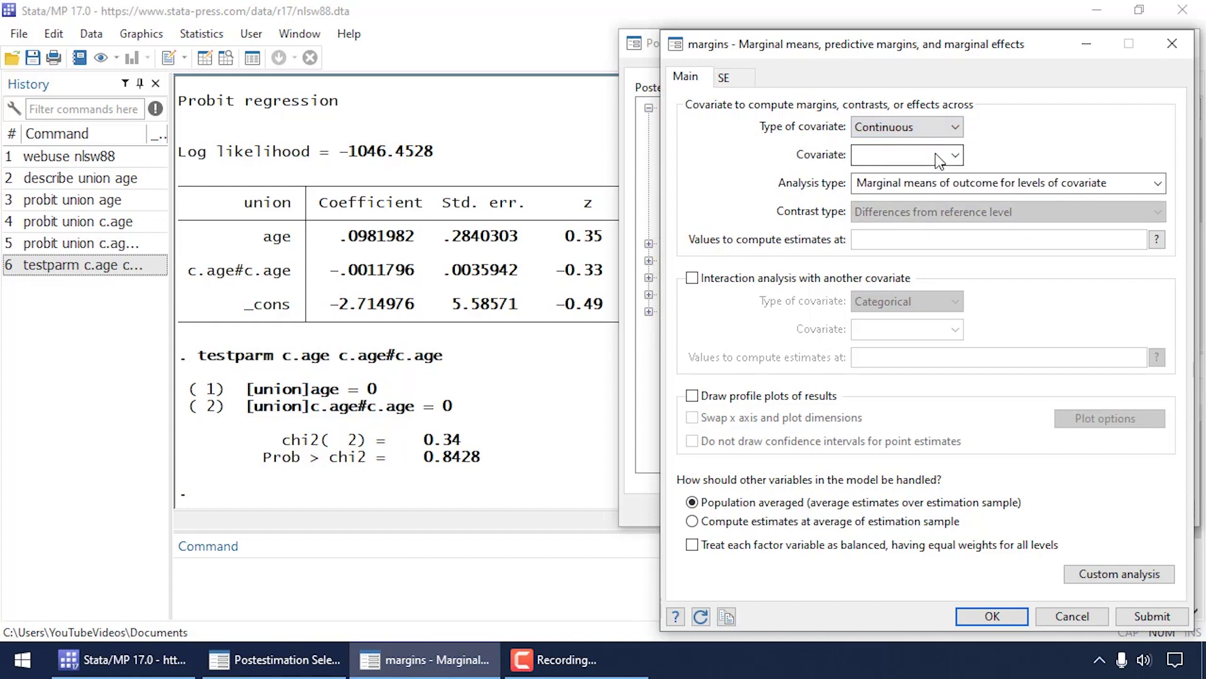
{"action": "left_click", "coordinate": [957, 155]}
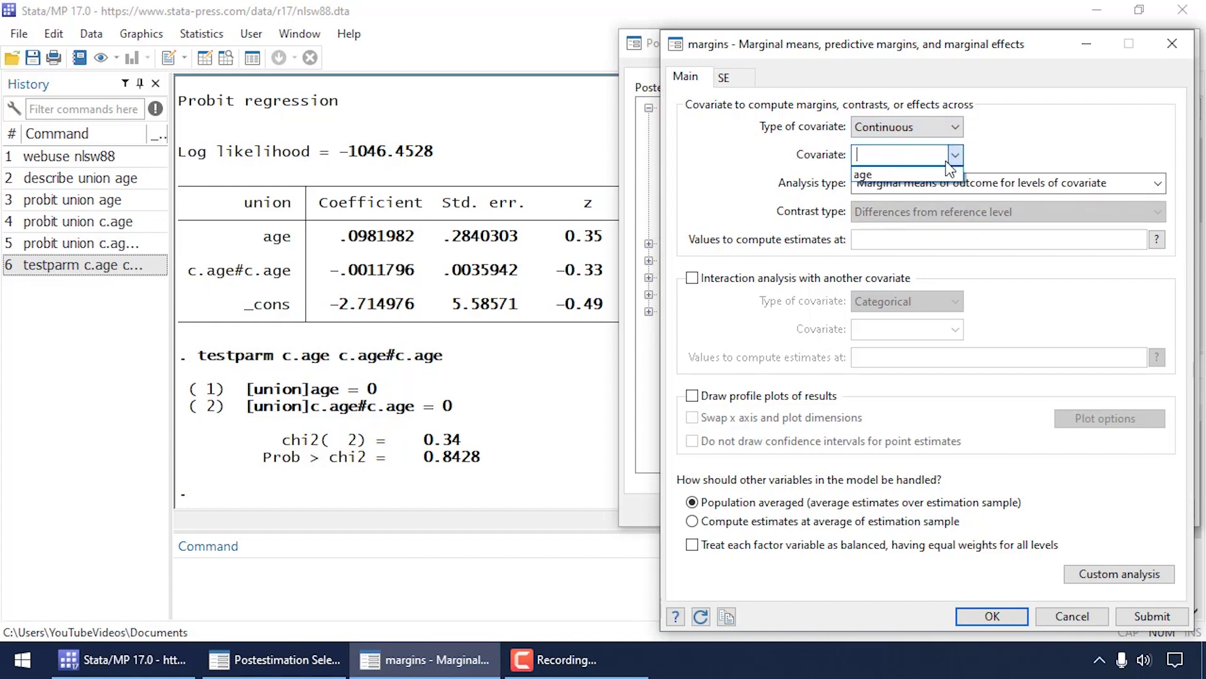
{"action": "left_click", "coordinate": [940, 176]}
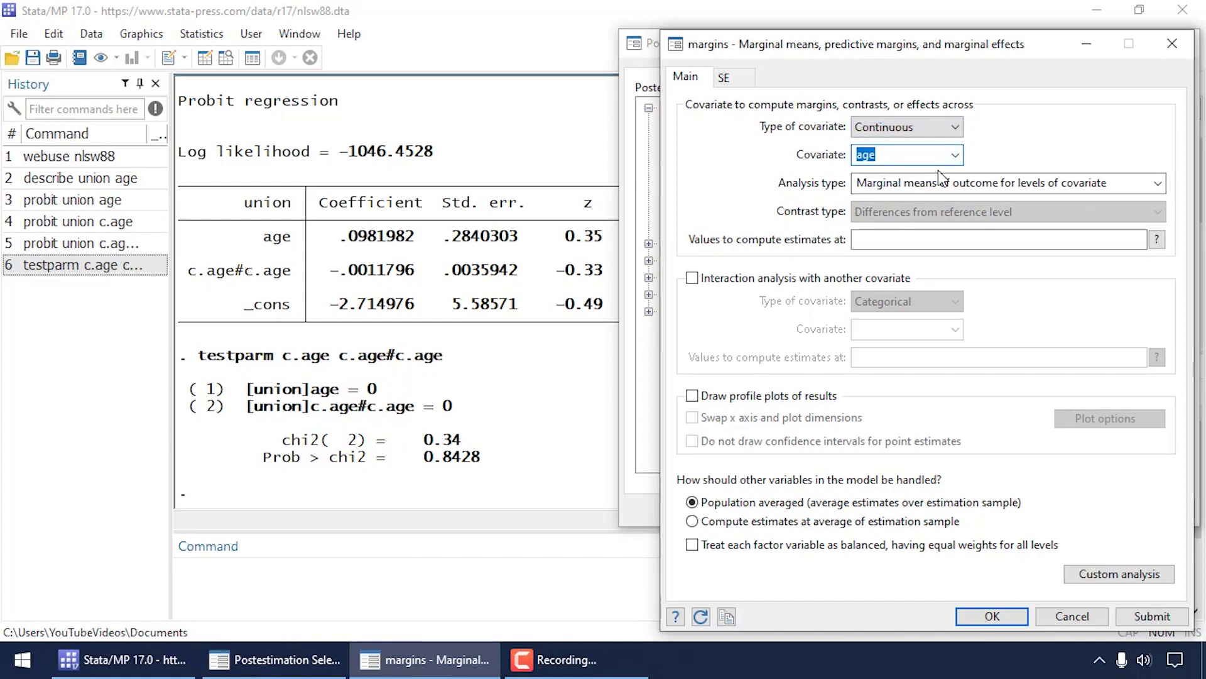
{"action": "left_click", "coordinate": [1159, 184]}
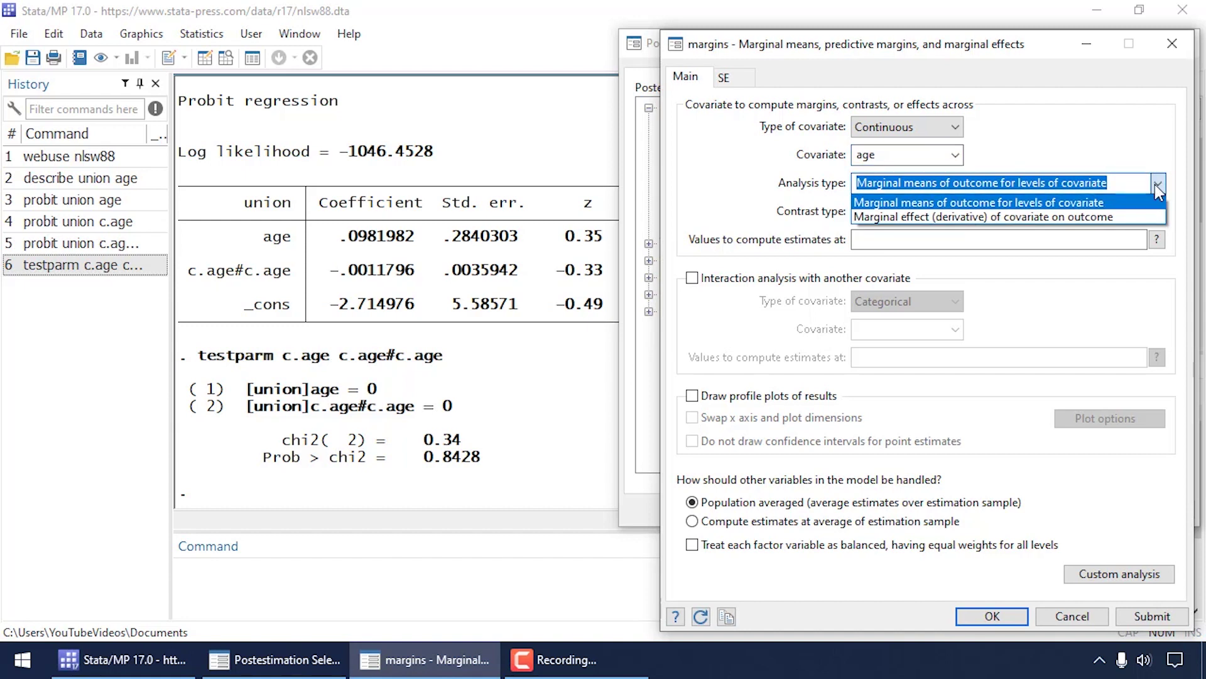
{"action": "left_click", "coordinate": [1155, 184]}
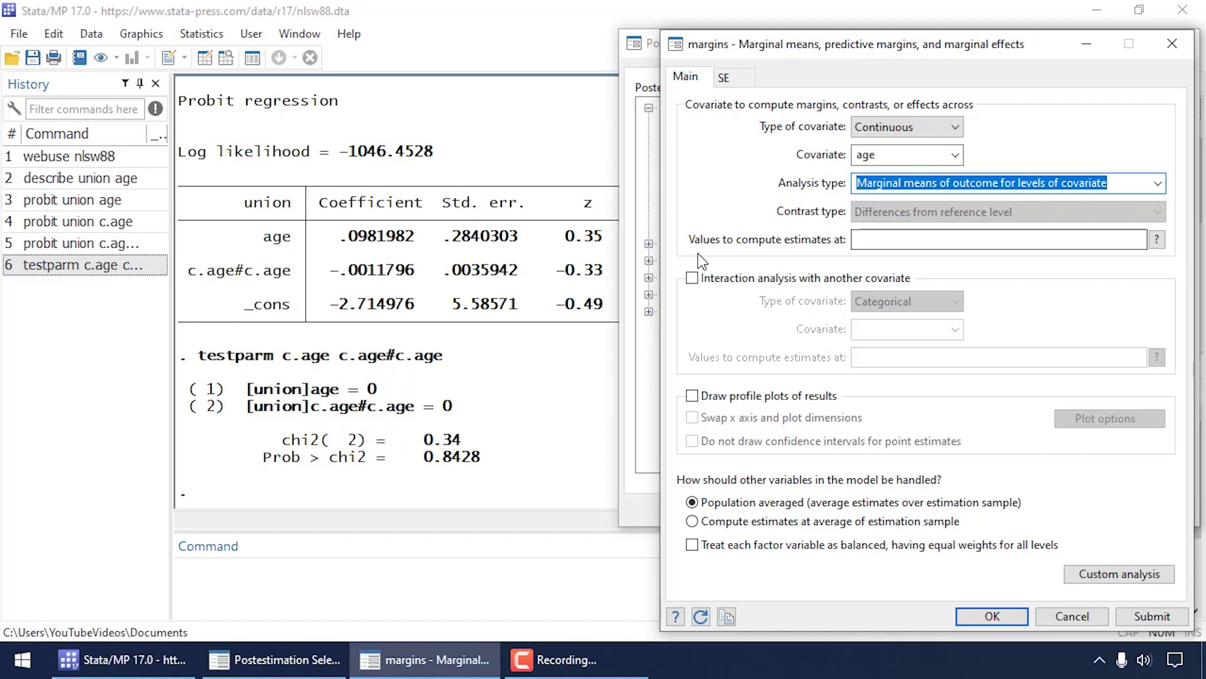
{"action": "left_click", "coordinate": [868, 241]}
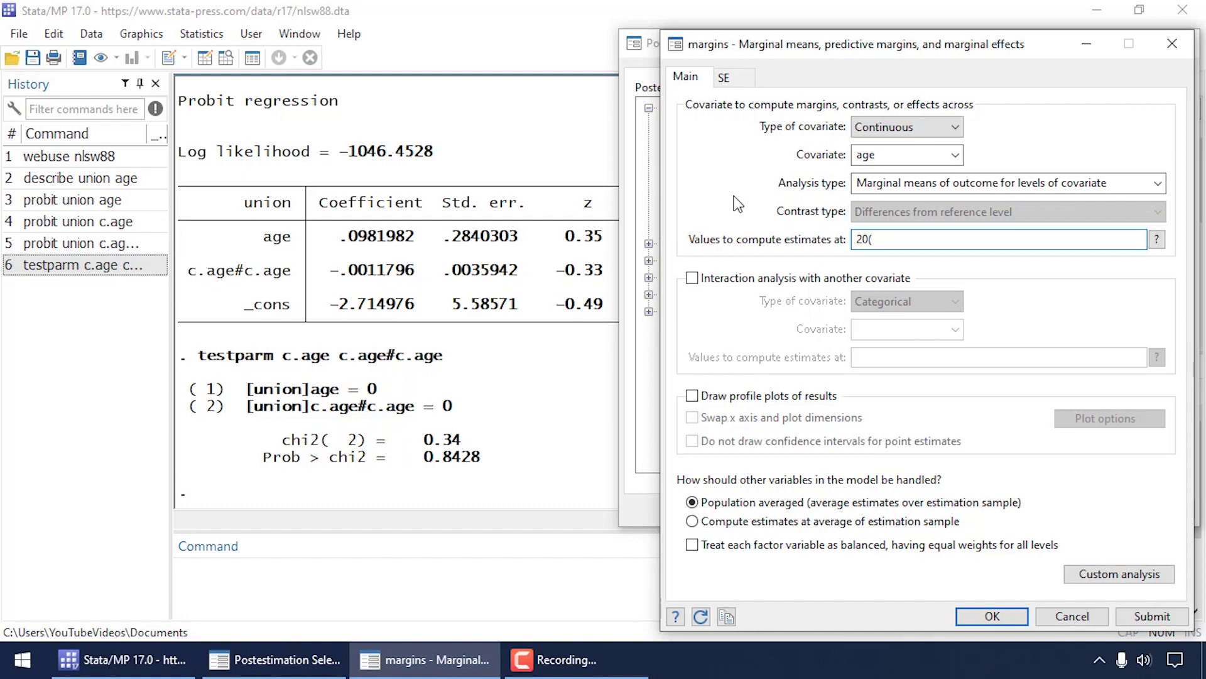
{"action": "type", "text": "20(10)80"}
Step: Run margins, at(age=(20(10)80)) and scroll through the predicted union probability table
{"action": "left_click", "coordinate": [1012, 616]}
{"action": "left_click_drag", "start_coordinate": [729, 49], "coordinate": [1022, 68]}
{"action": "scroll", "coordinate": [402, 247], "scroll_direction": "up", "scroll_amount": 6}
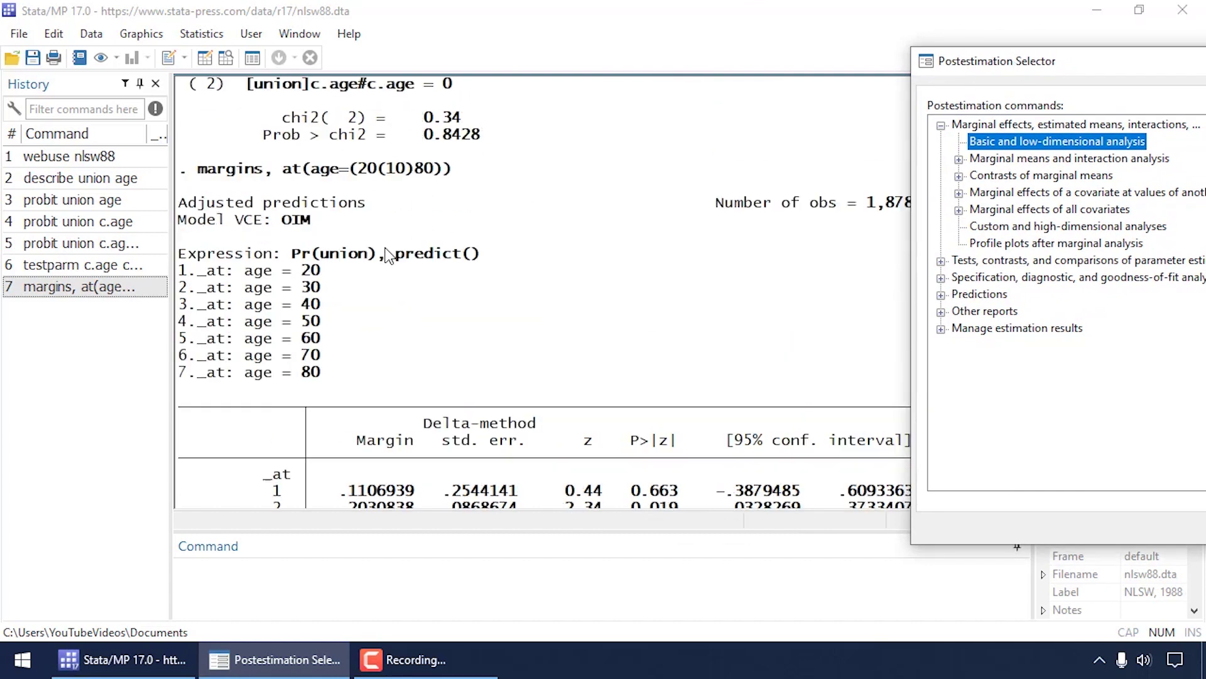
{"action": "scroll", "coordinate": [420, 252], "scroll_direction": "down", "scroll_amount": 4}
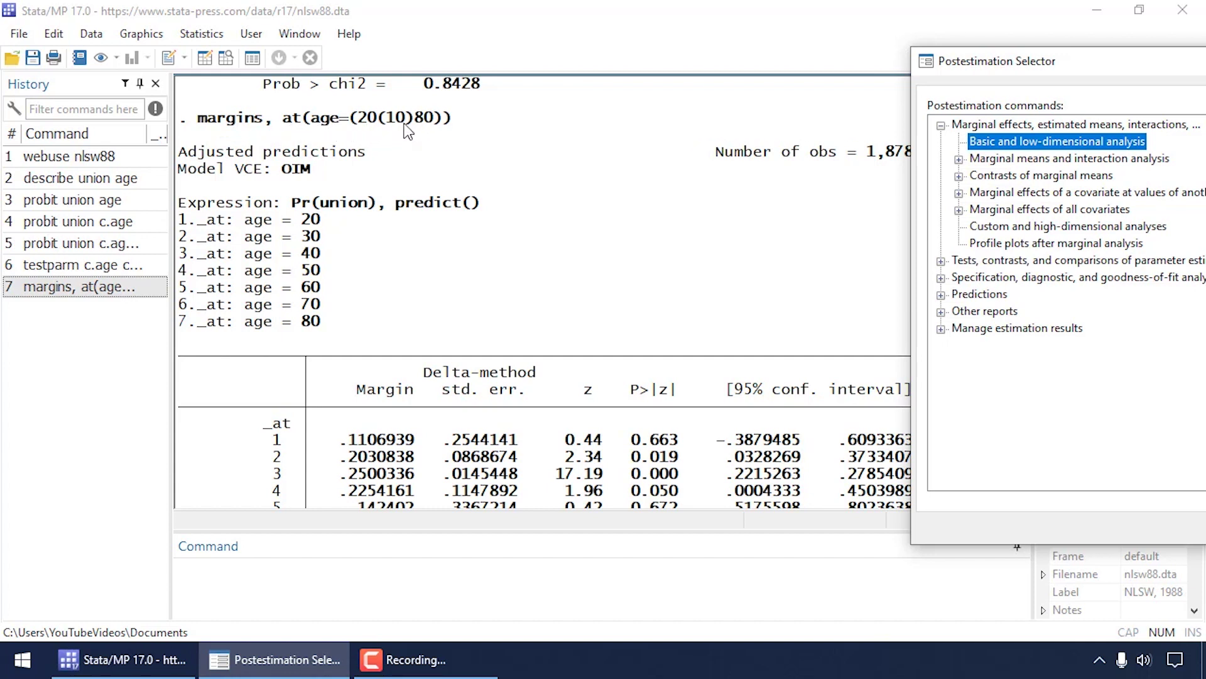
{"action": "scroll", "coordinate": [369, 209], "scroll_direction": "down", "scroll_amount": 1}
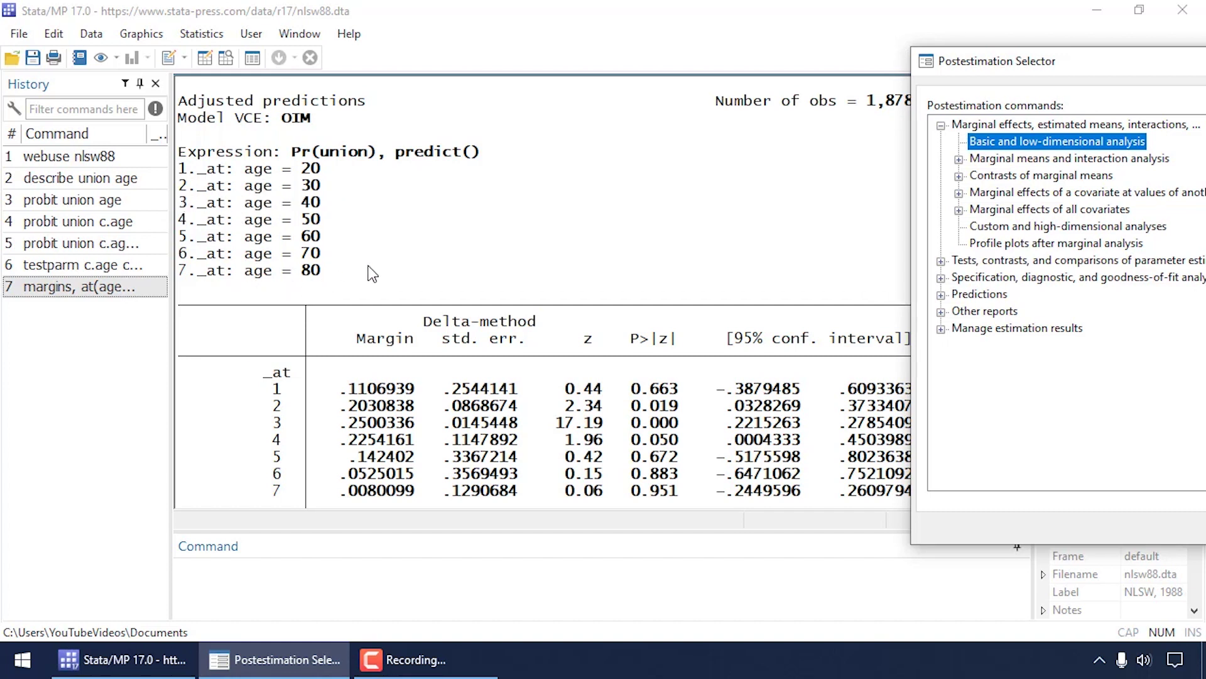
{"action": "scroll", "coordinate": [380, 268], "scroll_direction": "down", "scroll_amount": 1}
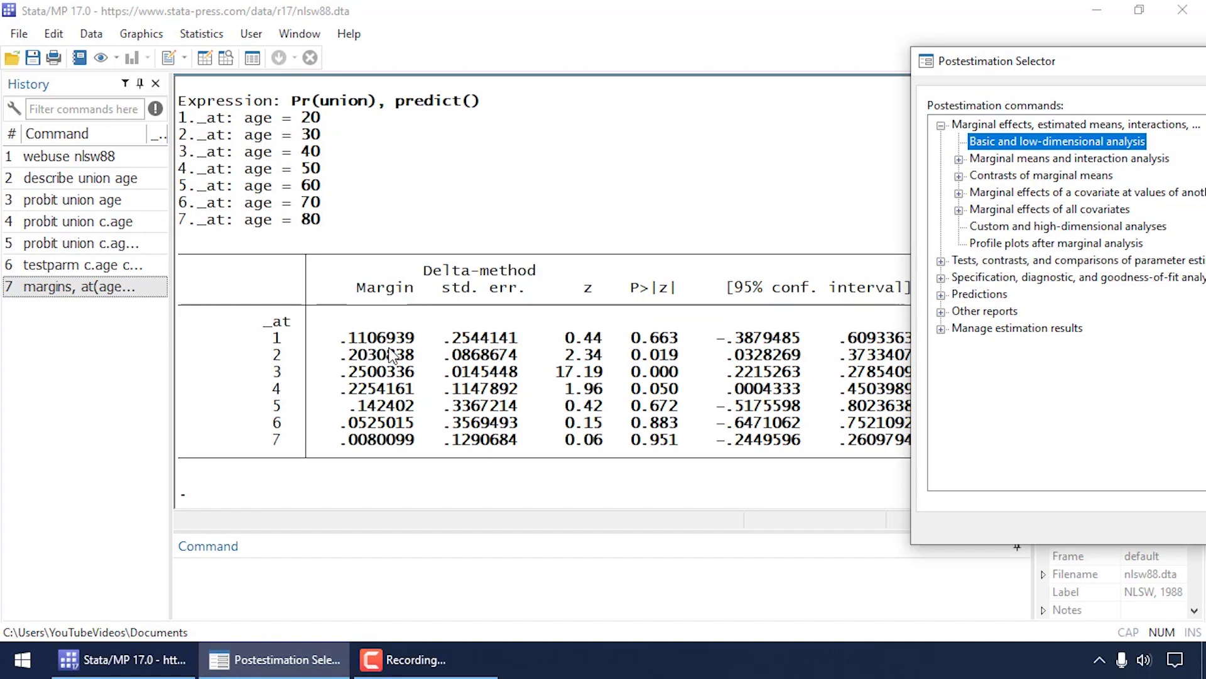
{"action": "left_click_drag", "start_coordinate": [1004, 61], "coordinate": [707, 56]}
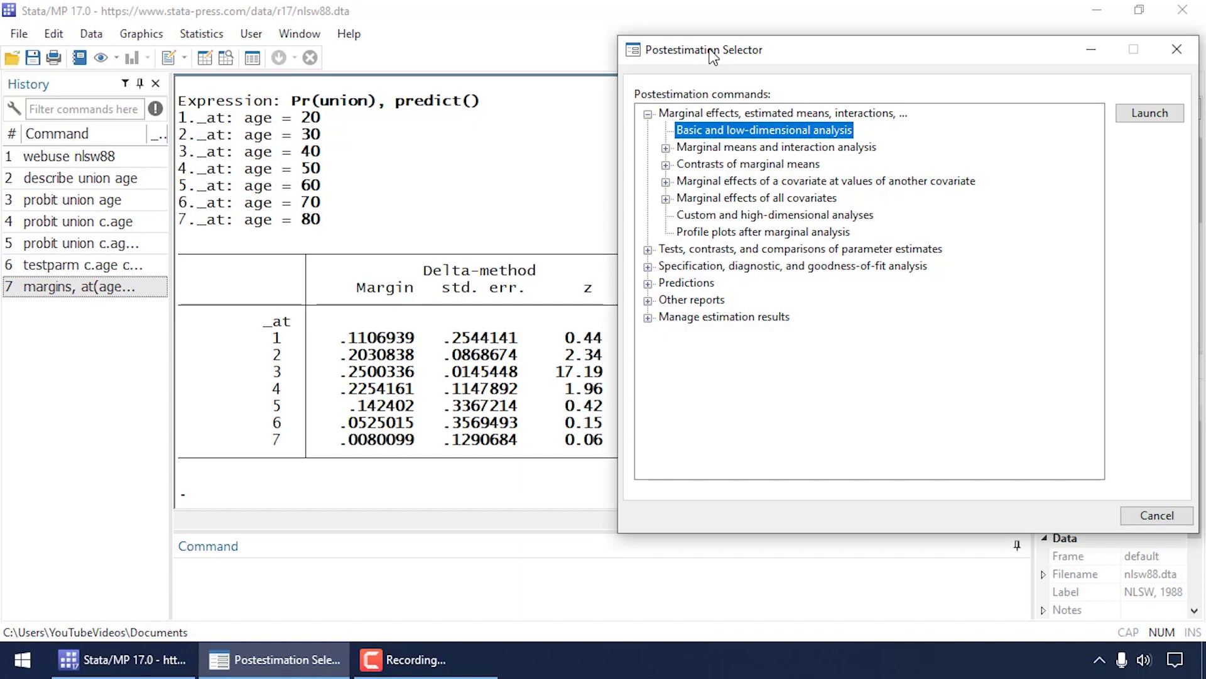
Step: Launch marginsplot via Profile plots after marginal analysis in the Postestimation Selector
{"action": "left_click", "coordinate": [714, 232]}
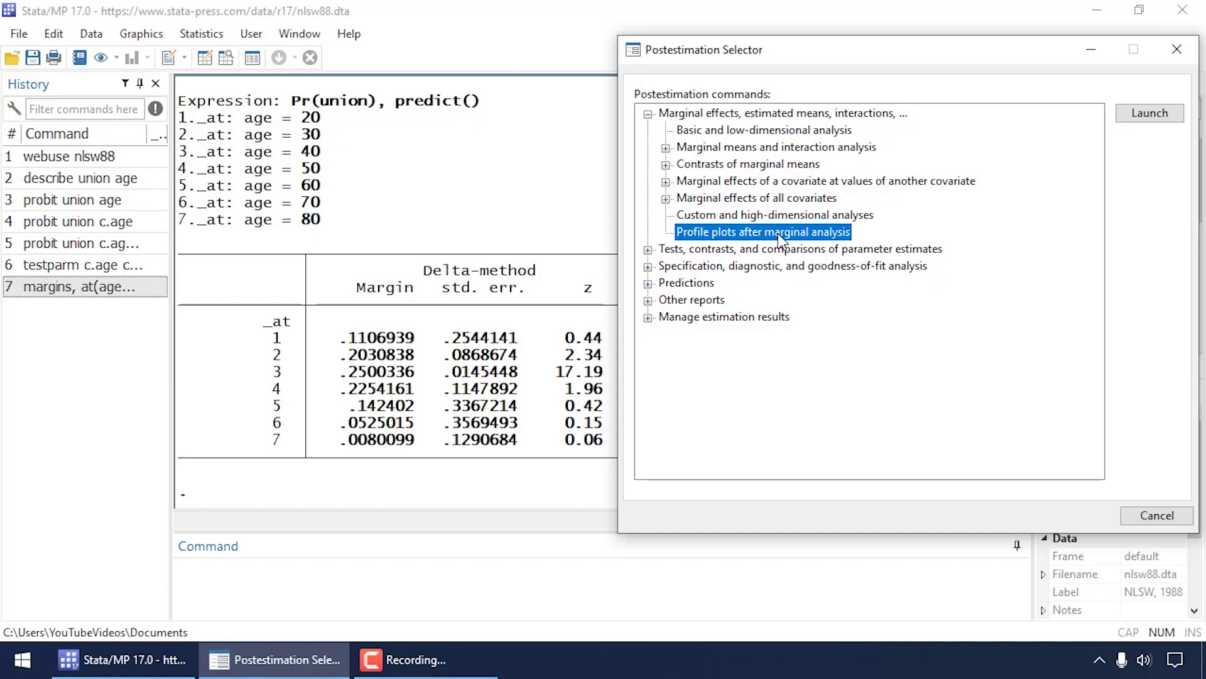
{"action": "left_click", "coordinate": [1136, 112]}
{"action": "left_click_drag", "start_coordinate": [1077, 81], "coordinate": [1056, 53]}
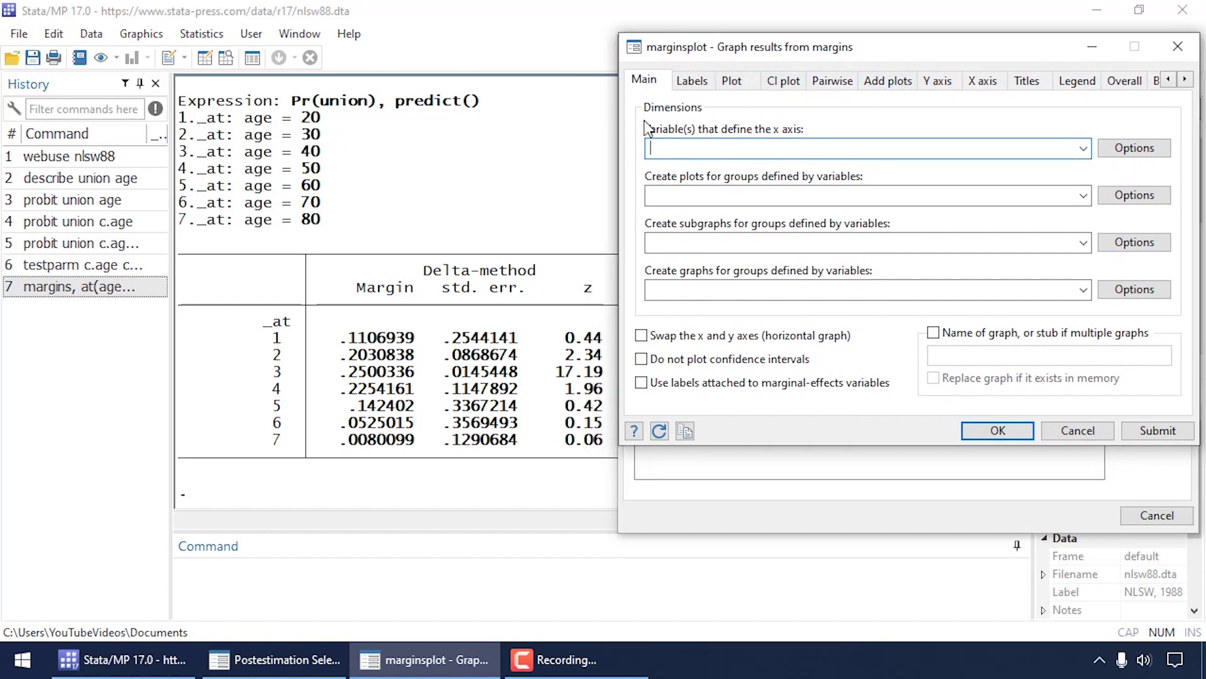
Step: Put at(age) on the x axis and draw the marginsplot of Pr(union) for ages 20–80
{"action": "left_click", "coordinate": [1084, 149]}
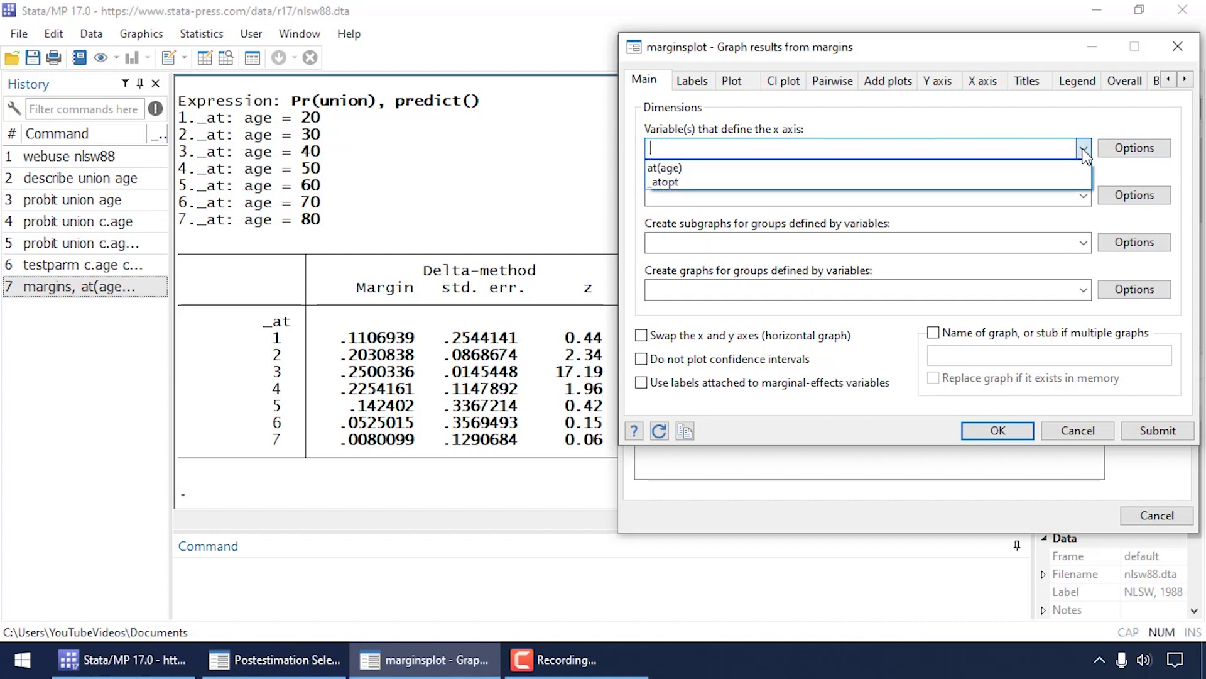
{"action": "left_click", "coordinate": [992, 168]}
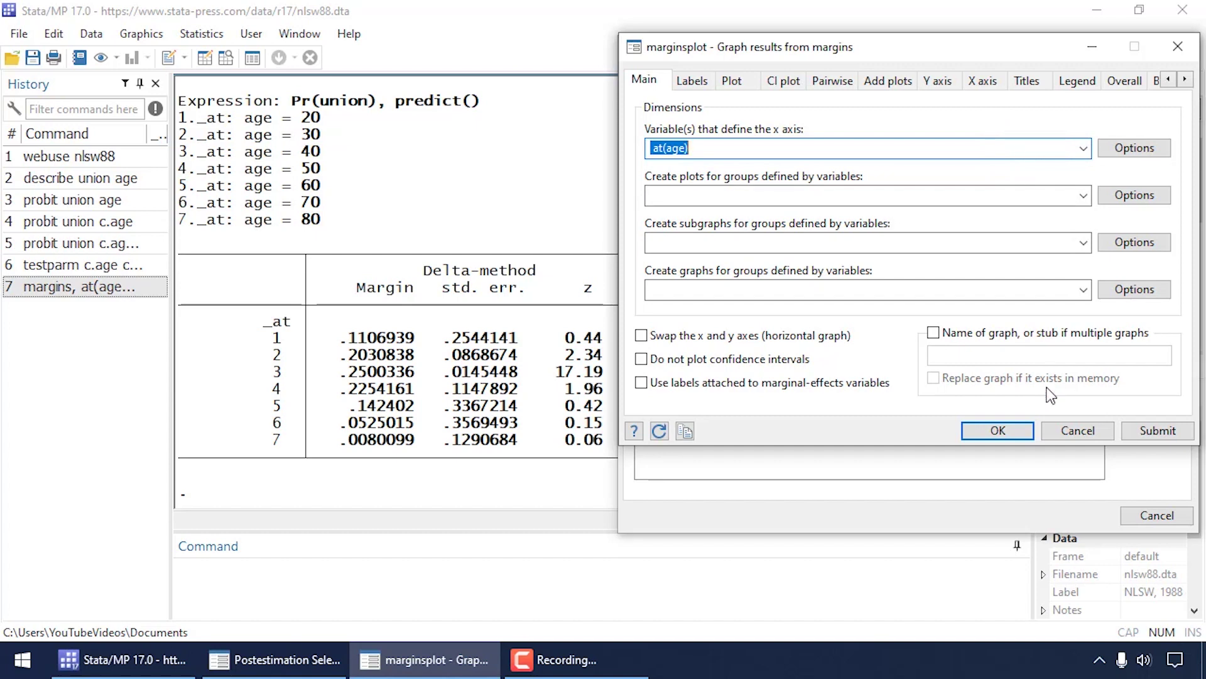
{"action": "left_click", "coordinate": [1162, 431]}
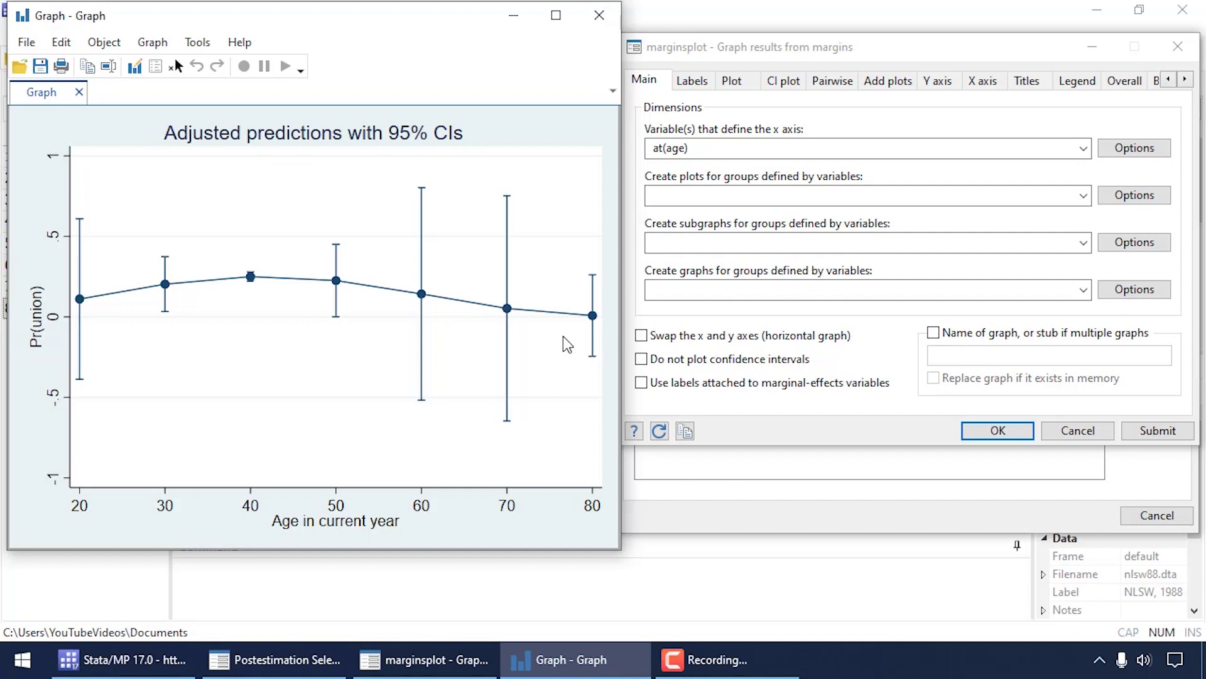
Step: Close the graph window, the marginsplot dialog and the Postestimation Selector
{"action": "left_click", "coordinate": [598, 18]}
{"action": "left_click", "coordinate": [1179, 48]}
{"action": "left_click", "coordinate": [1179, 49]}
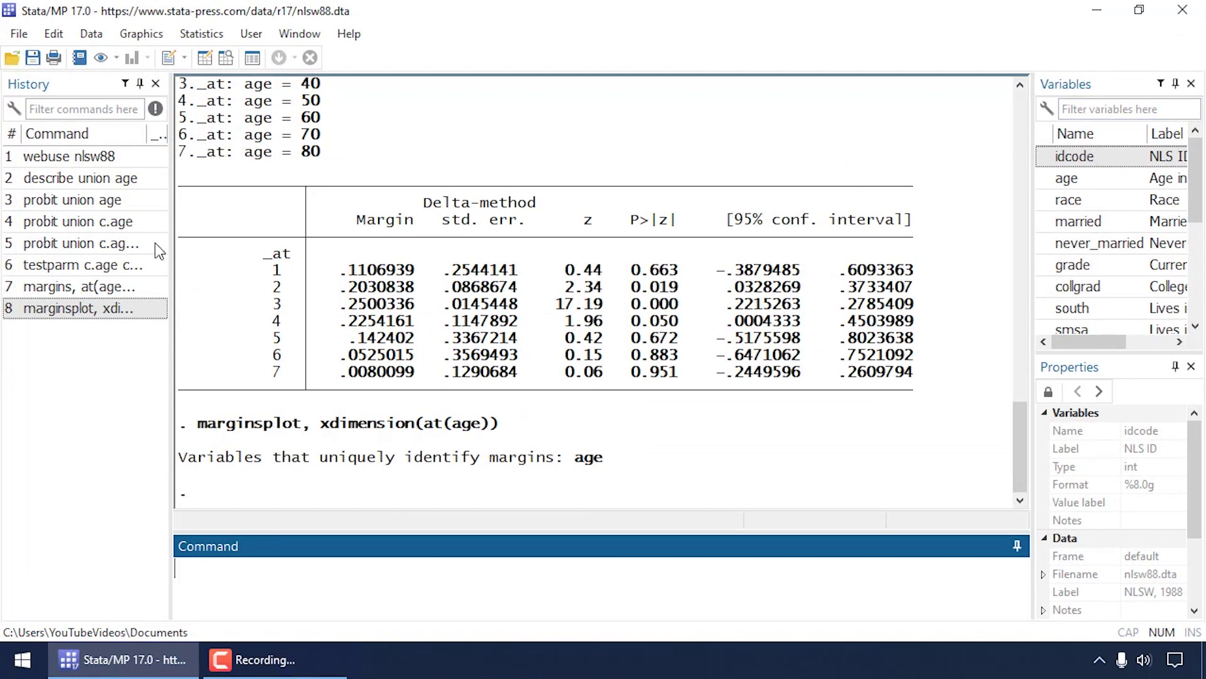
Step: Select all eight History commands, webuse nlsw88 through marginsplot, and send them to a new do-file
{"action": "right_click", "coordinate": [44, 201]}
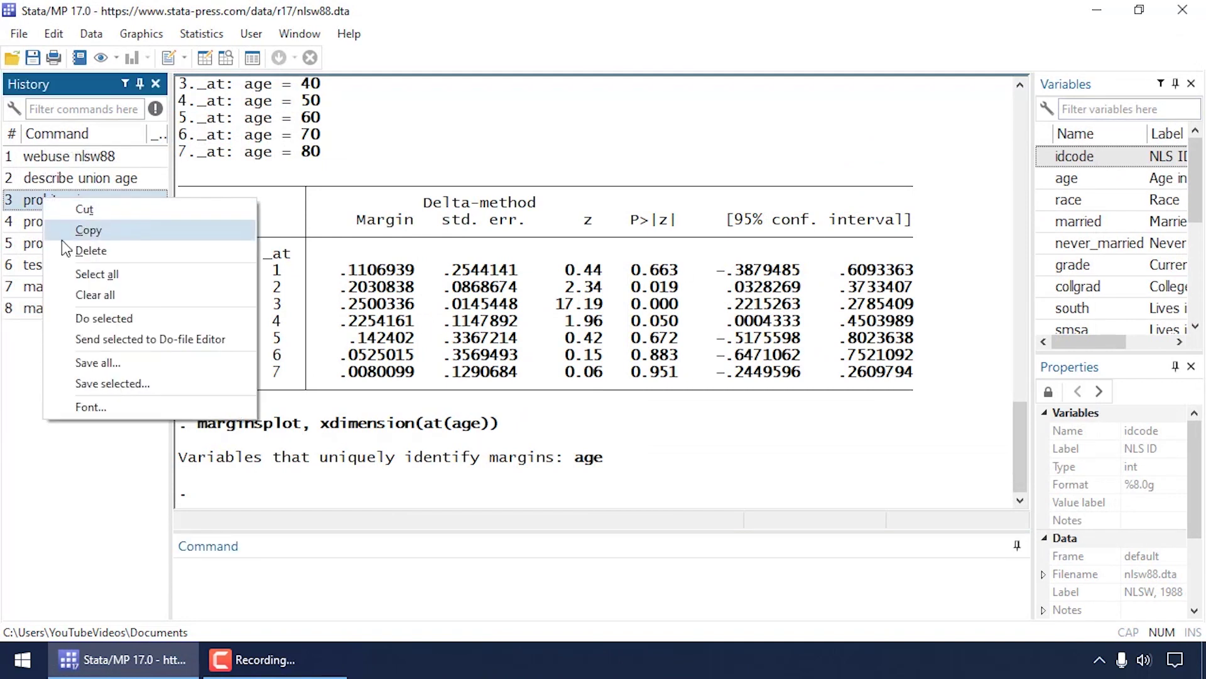
{"action": "left_click", "coordinate": [59, 276]}
{"action": "right_click", "coordinate": [51, 220]}
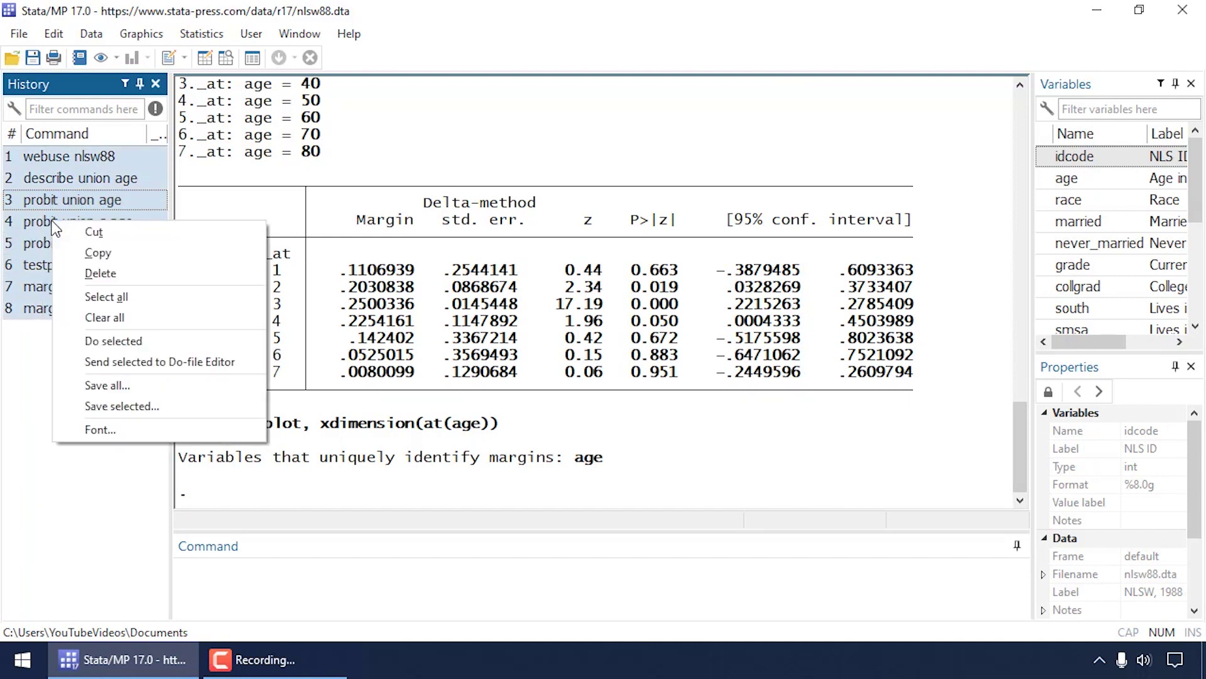
{"action": "left_click", "coordinate": [65, 363]}
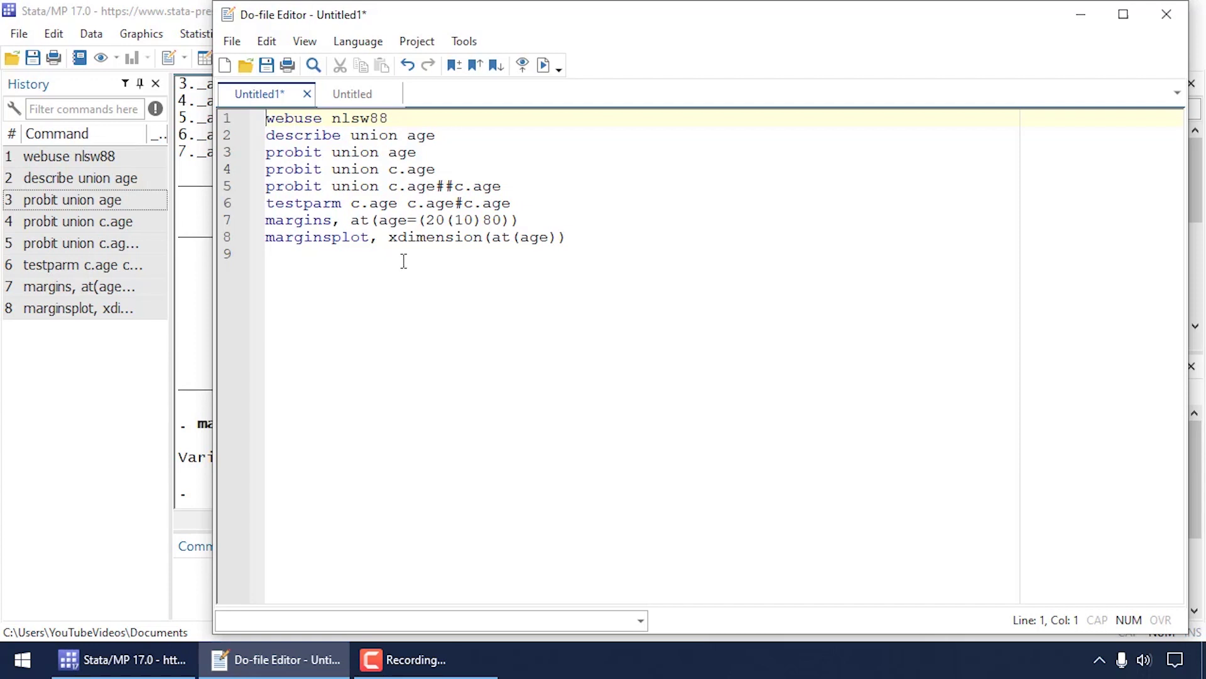
{"action": "left_click_drag", "start_coordinate": [389, 237], "coordinate": [574, 237]}
{"action": "left_click_drag", "start_coordinate": [352, 219], "coordinate": [545, 223]}
{"action": "left_click", "coordinate": [550, 218]}
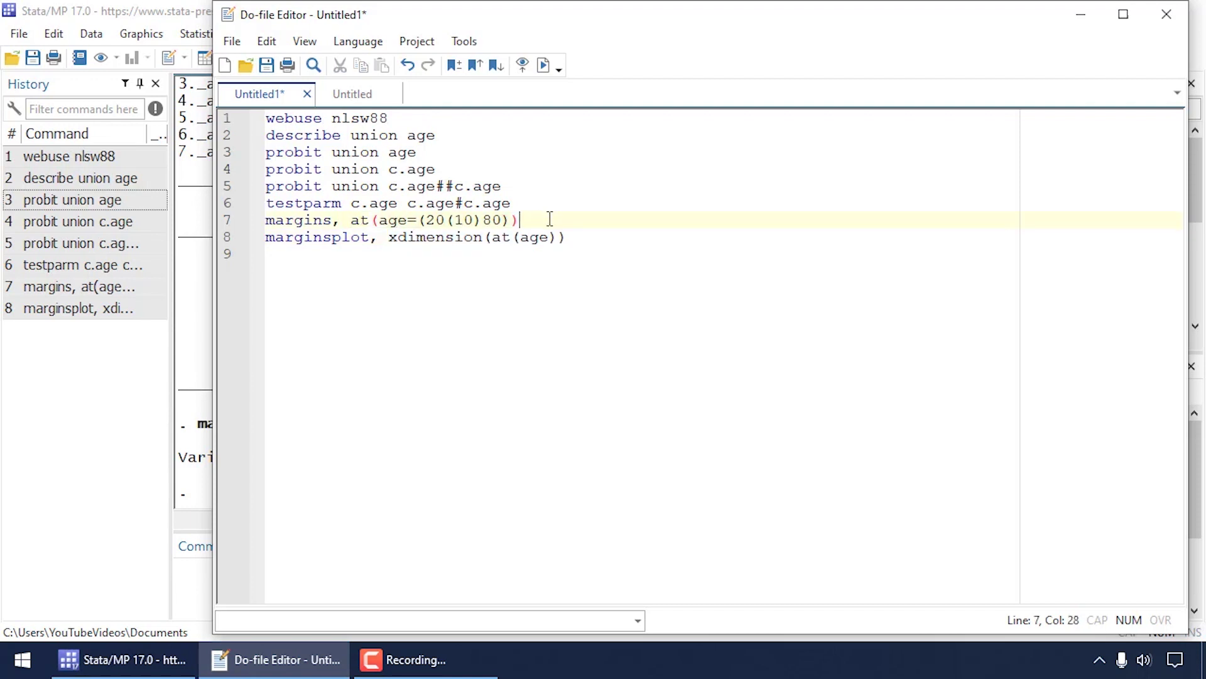